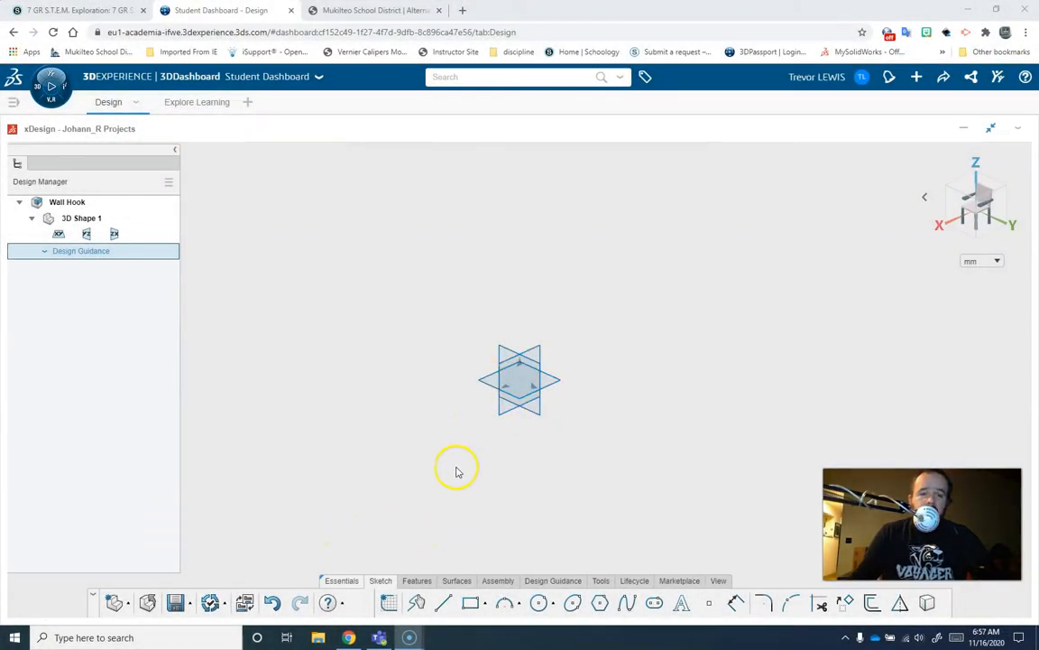
- Sketch a circle on the XY plane, centered on the origin
left_click(544, 607)
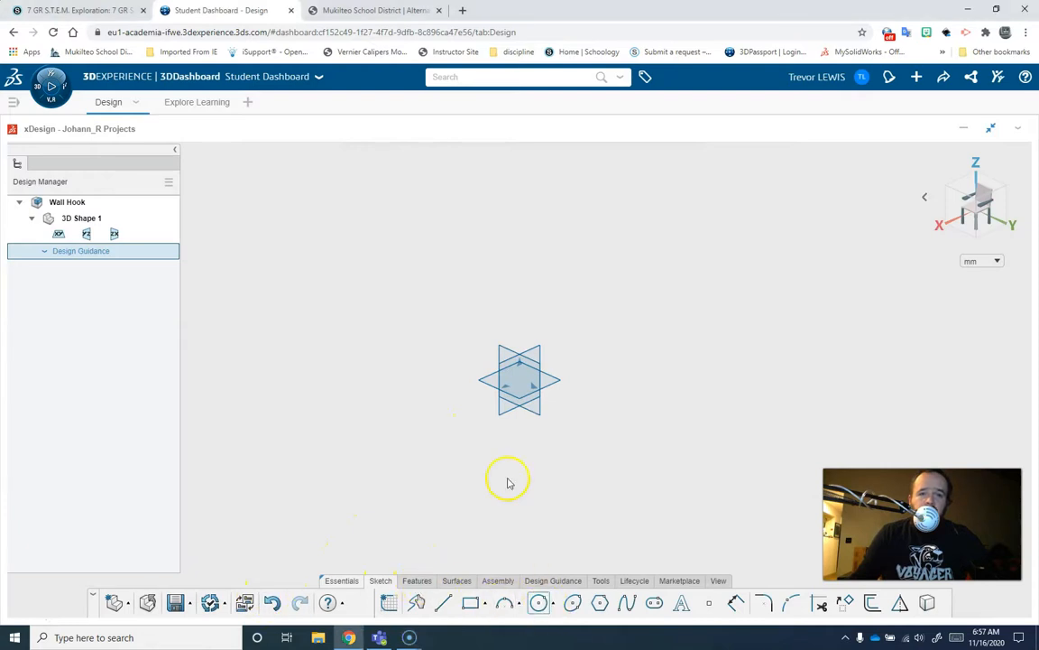
left_click(490, 377)
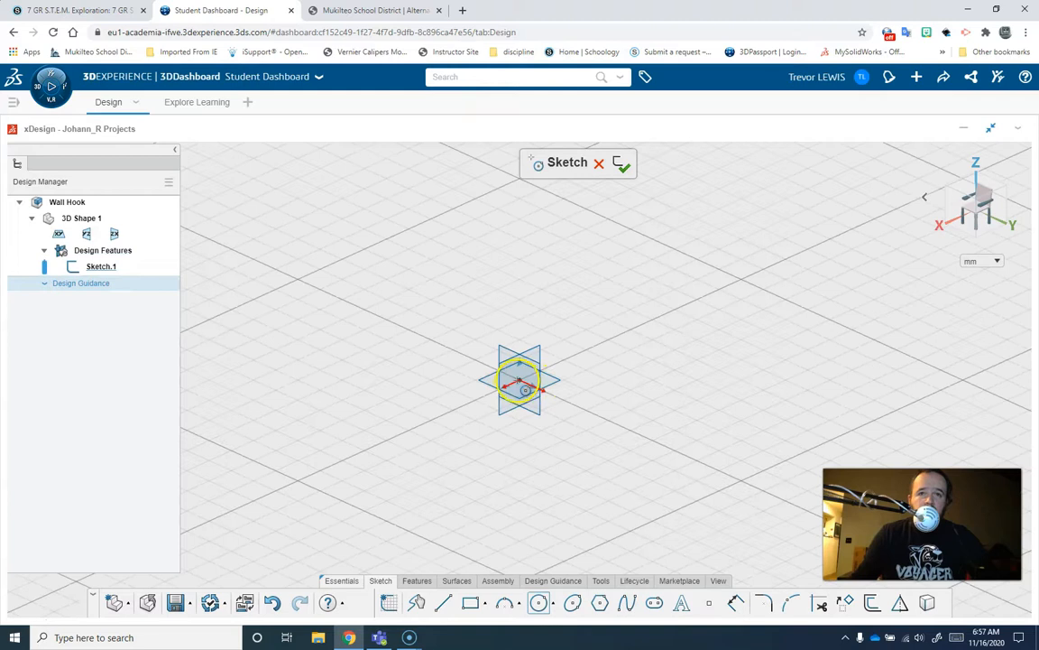
left_click(519, 380)
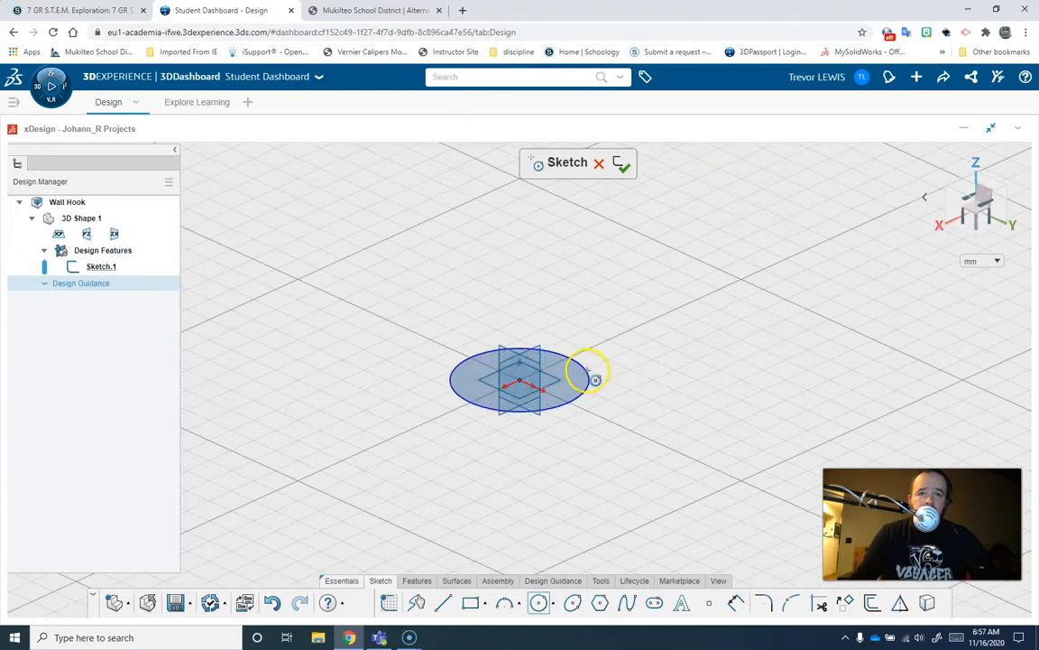
left_click(589, 369)
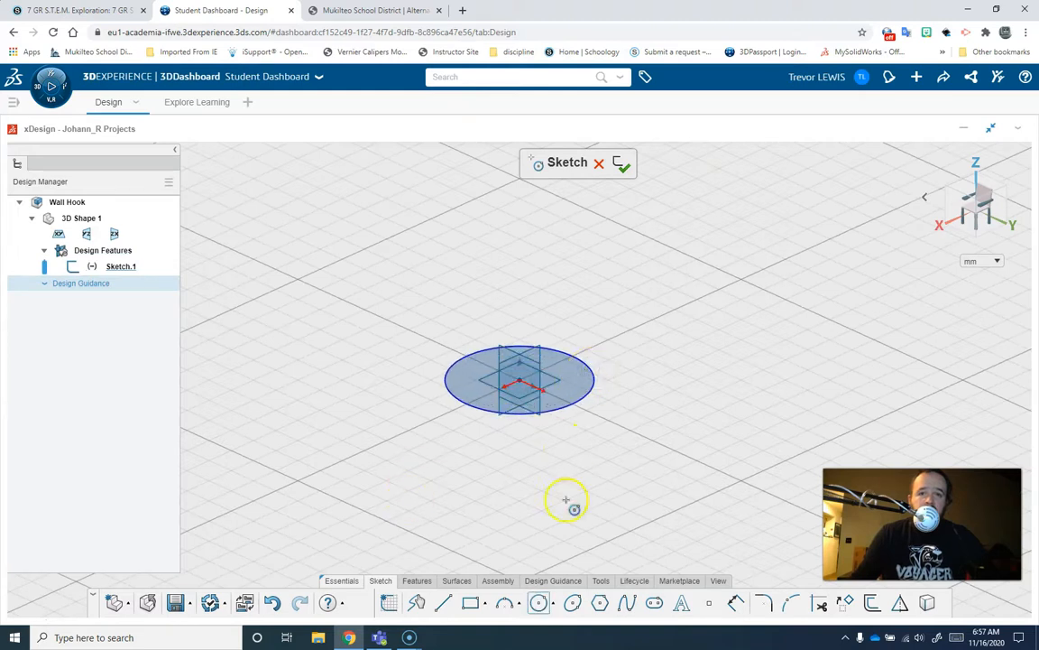
- Draw two lines from the circle's +X side to the origin, forming a wedge, and trim away the arc between them
left_click(445, 602)
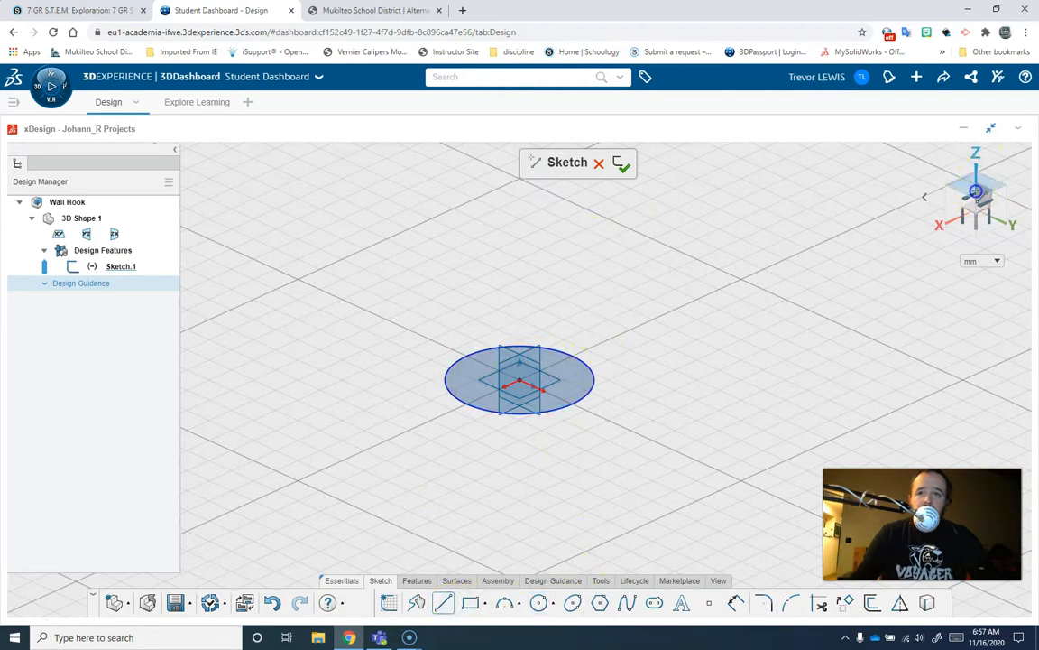
left_click(975, 190)
left_click(587, 352)
left_click(521, 380)
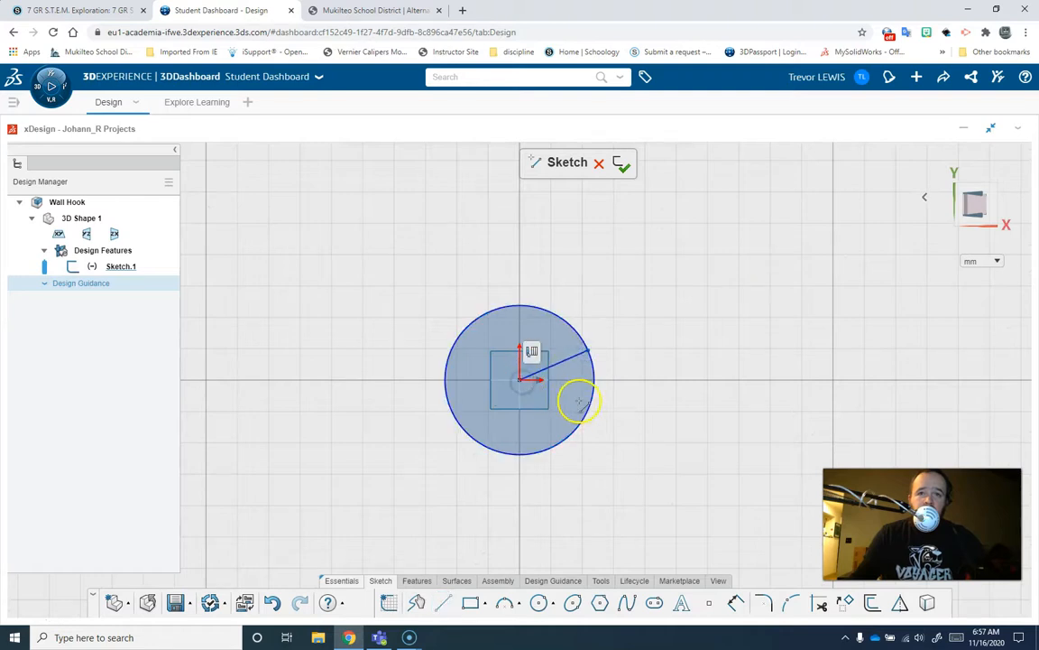
left_click(589, 410)
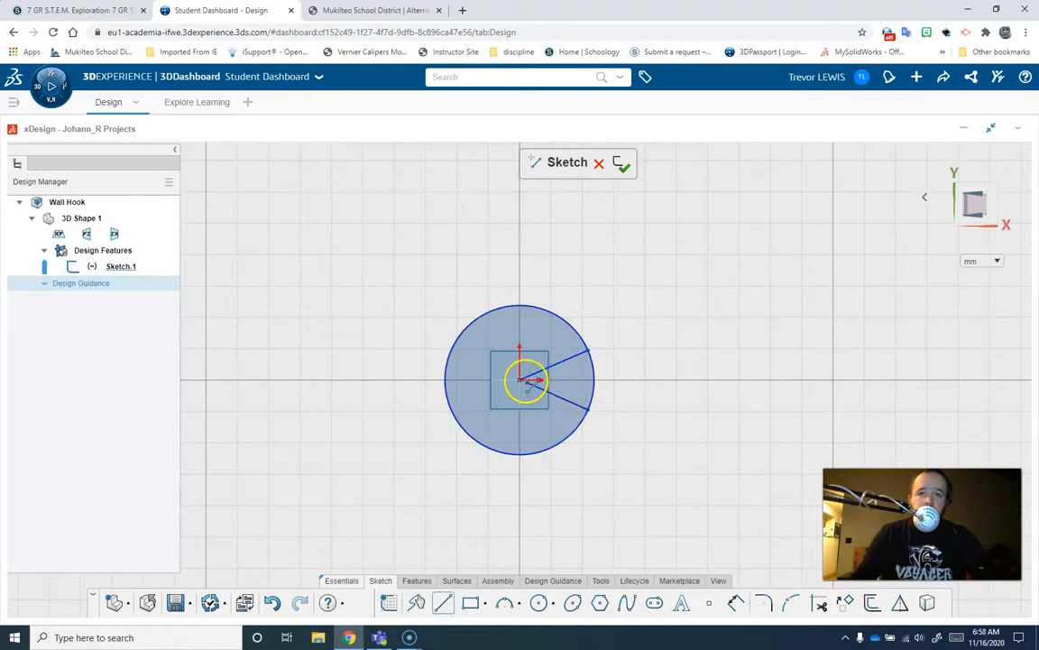
left_click(557, 362)
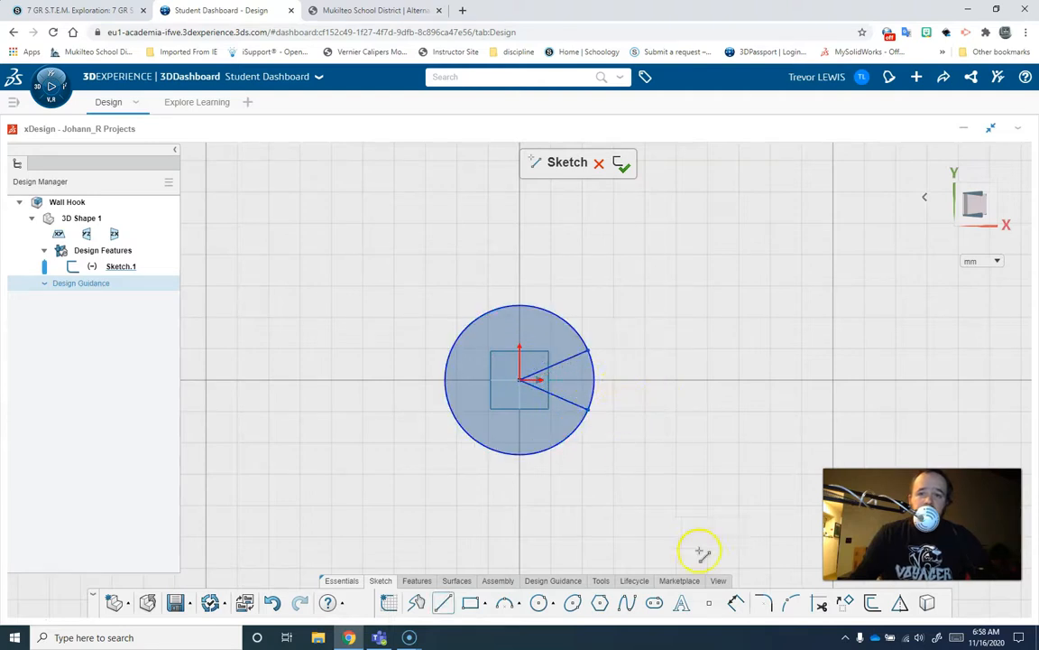
left_click(820, 604)
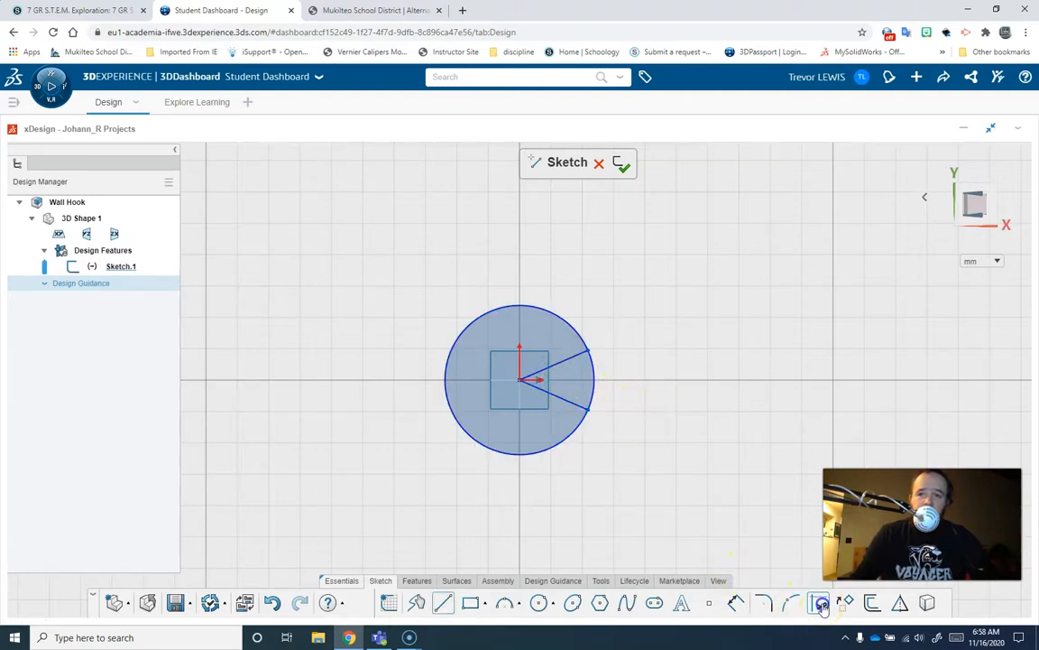
left_click_drag(645, 394, 579, 379)
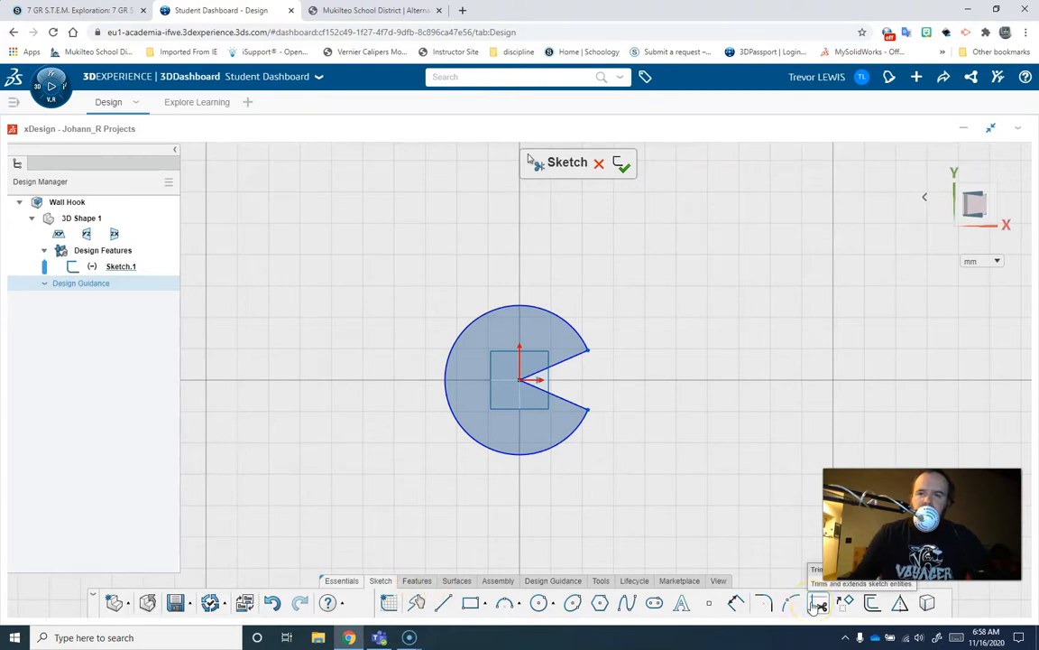
- Extrude the notched circle 5 mm as a solid in the reversed direction
left_click(416, 580)
left_click(418, 603)
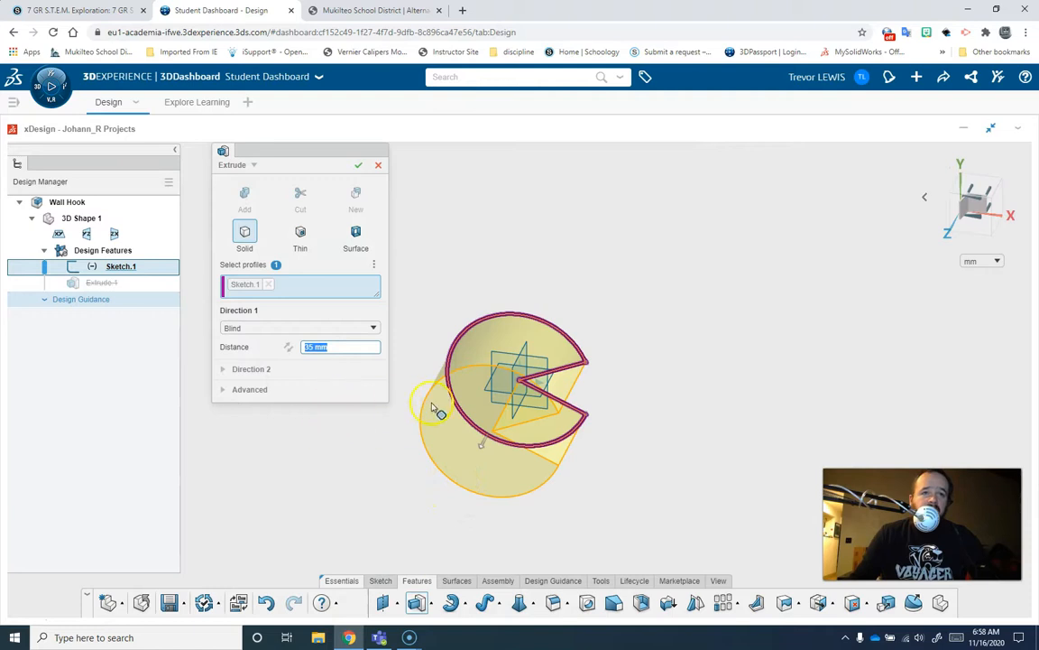
left_click(288, 346)
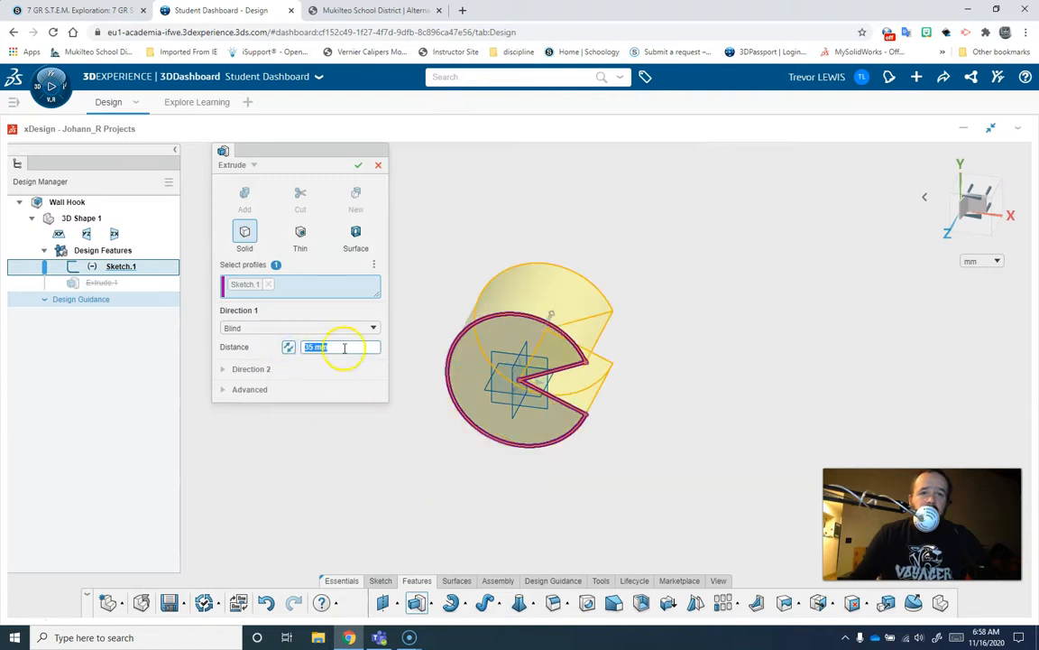
type("5")
key("Return")
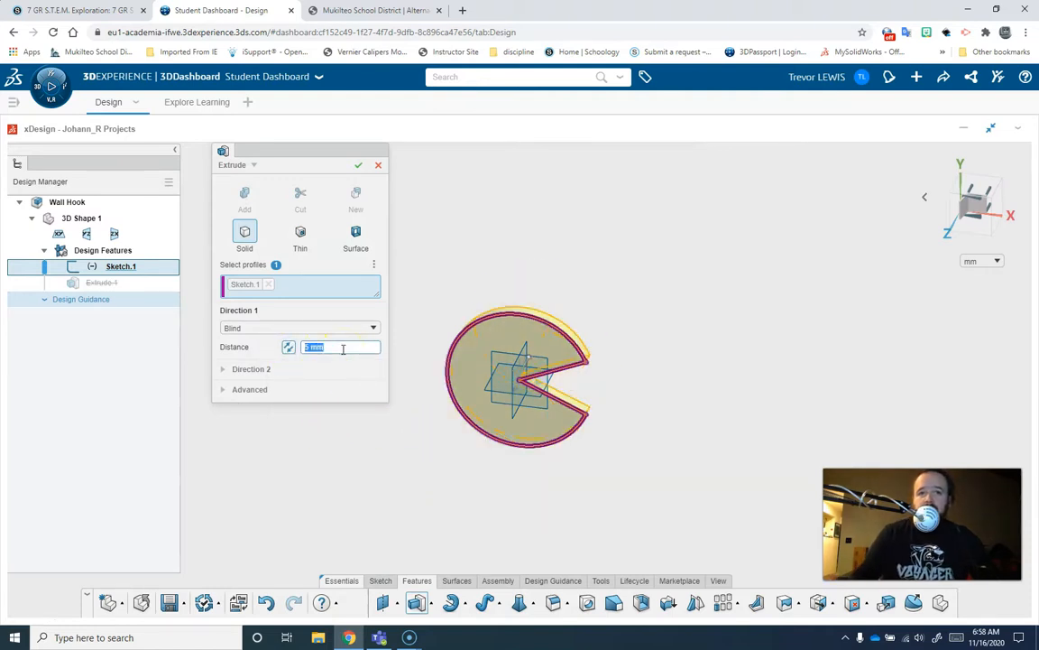
left_click(358, 164)
- Start a spline sketch on the YZ plane, viewed straight on from the disc's side
middle_click_drag(394, 395, 458, 326)
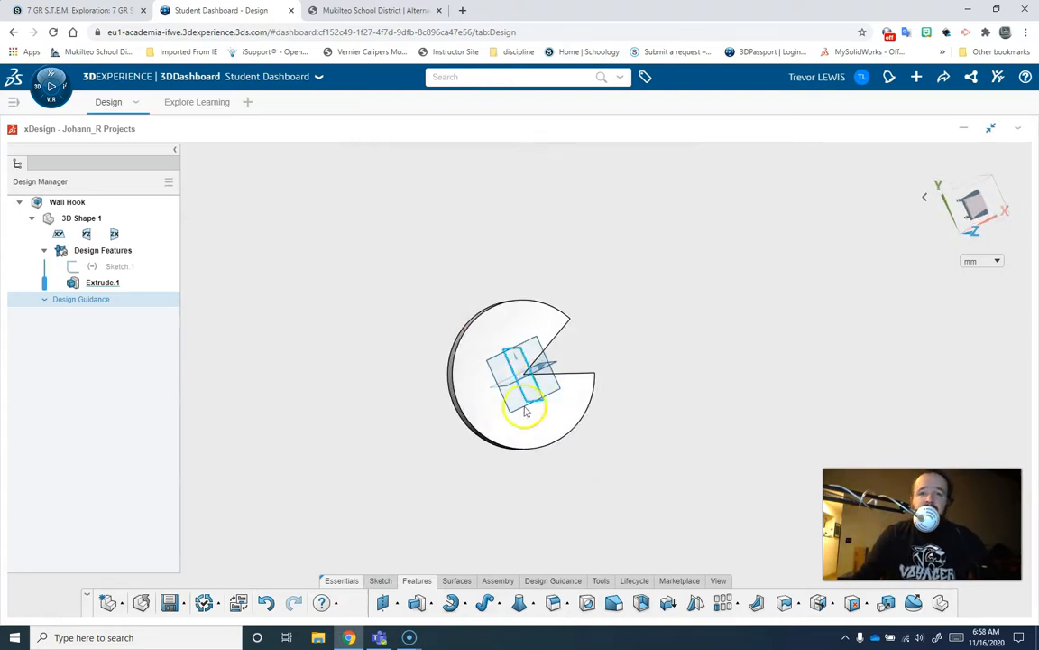
middle_click_drag(565, 446, 620, 386)
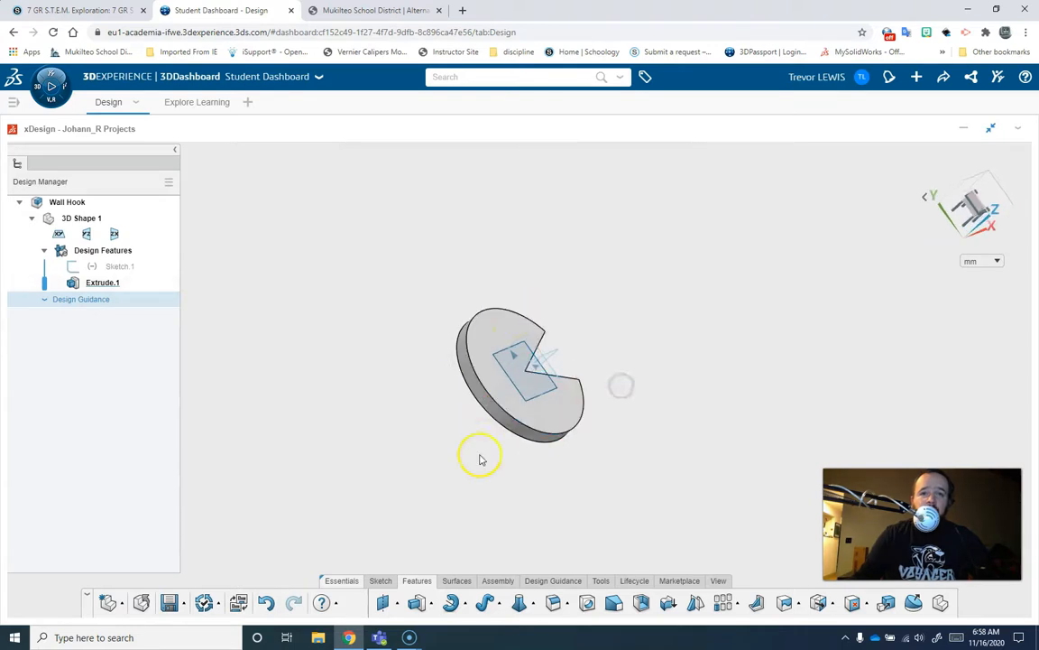
middle_click_drag(489, 454, 680, 430)
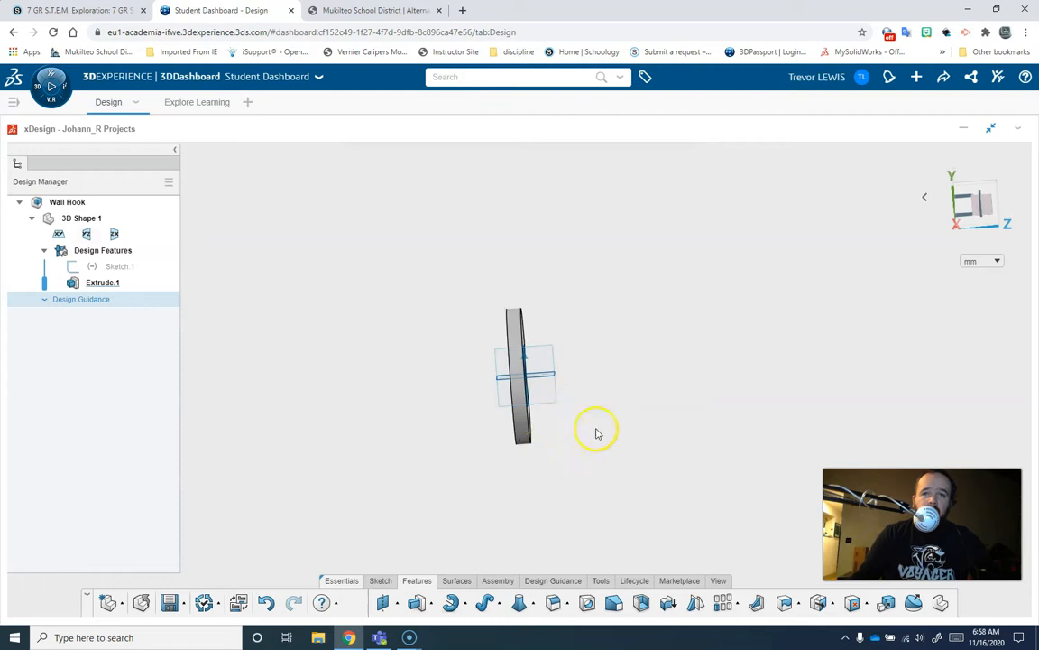
left_click(945, 243)
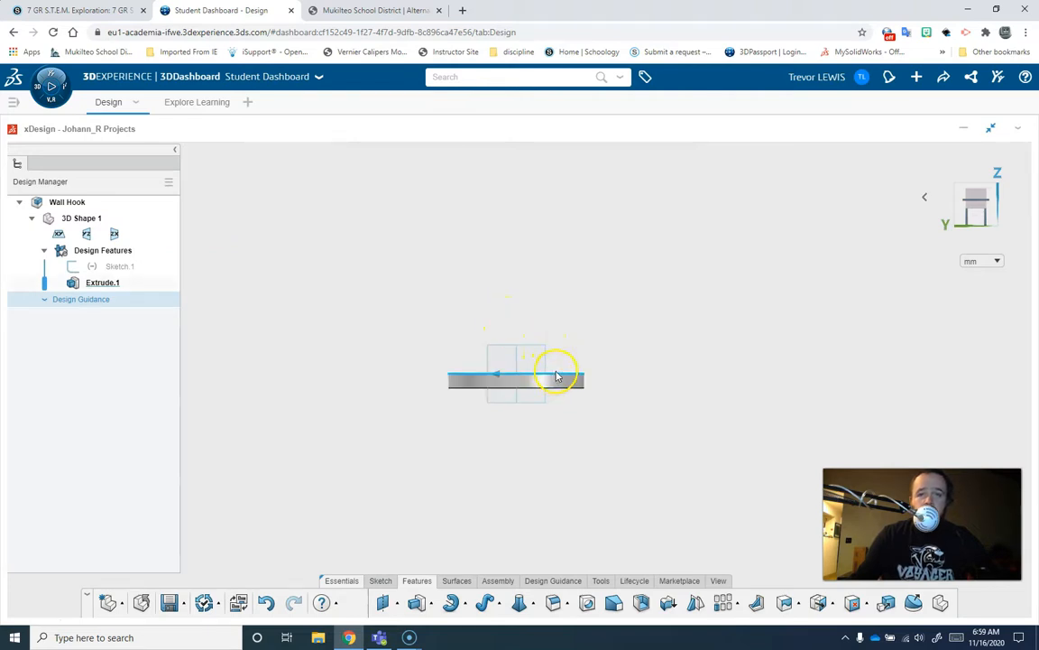
middle_click_drag(539, 360, 610, 490)
middle_click_drag(620, 410, 725, 373)
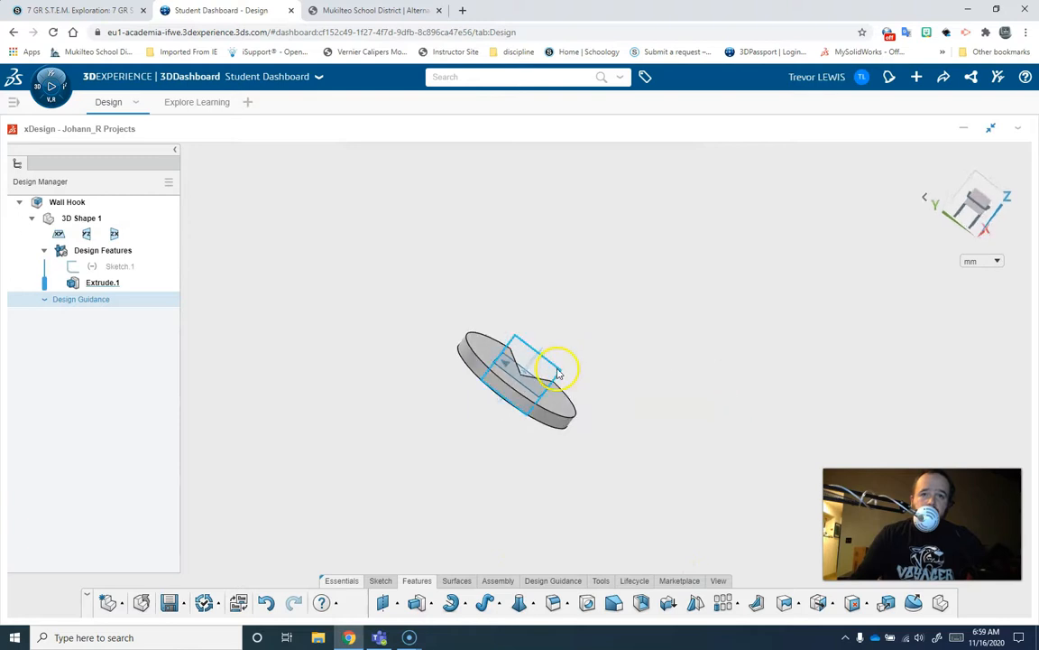
left_click(558, 370)
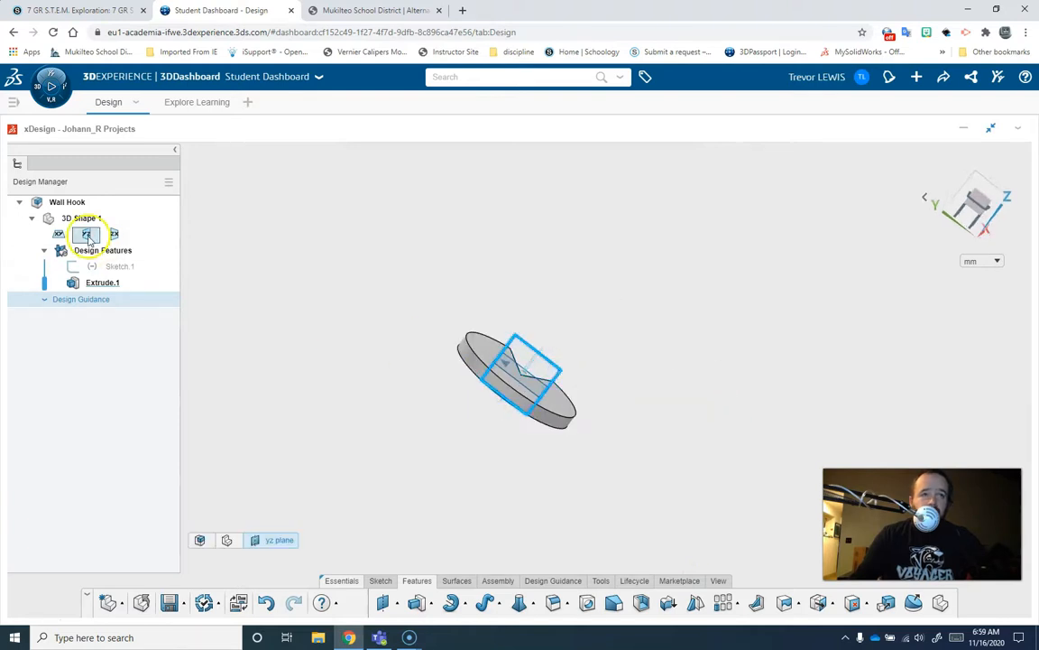
left_click(381, 581)
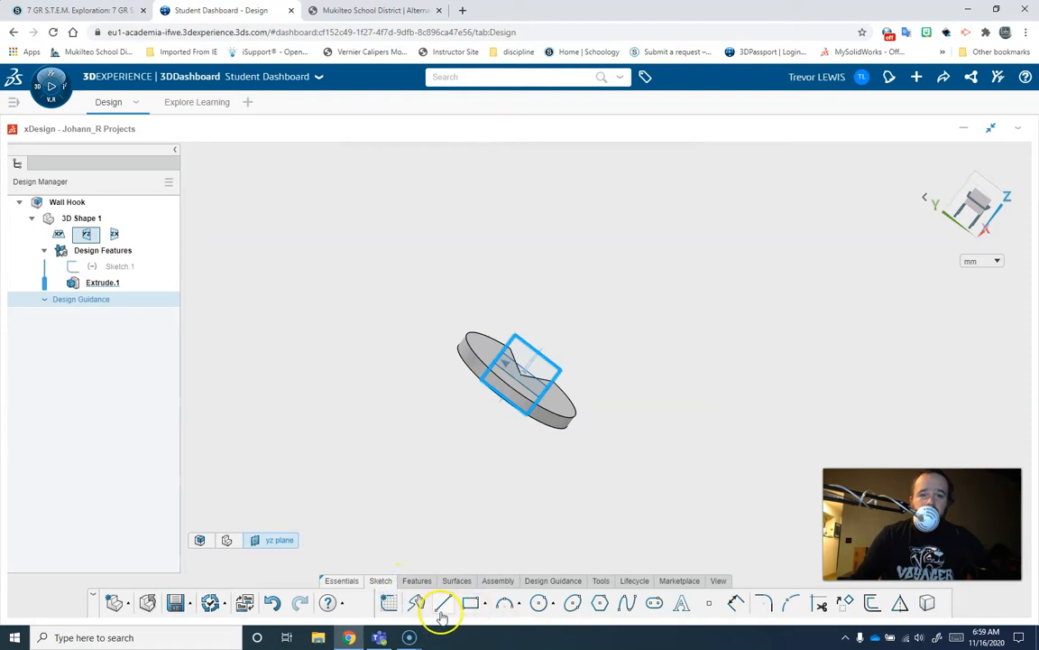
left_click(630, 602)
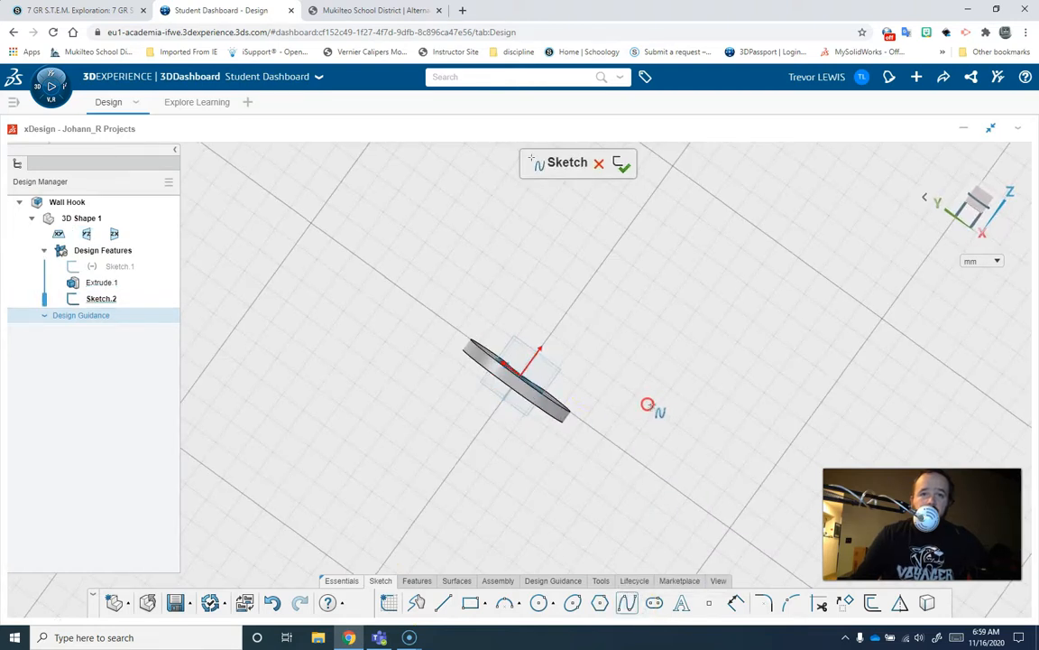
middle_click_drag(608, 392, 604, 394)
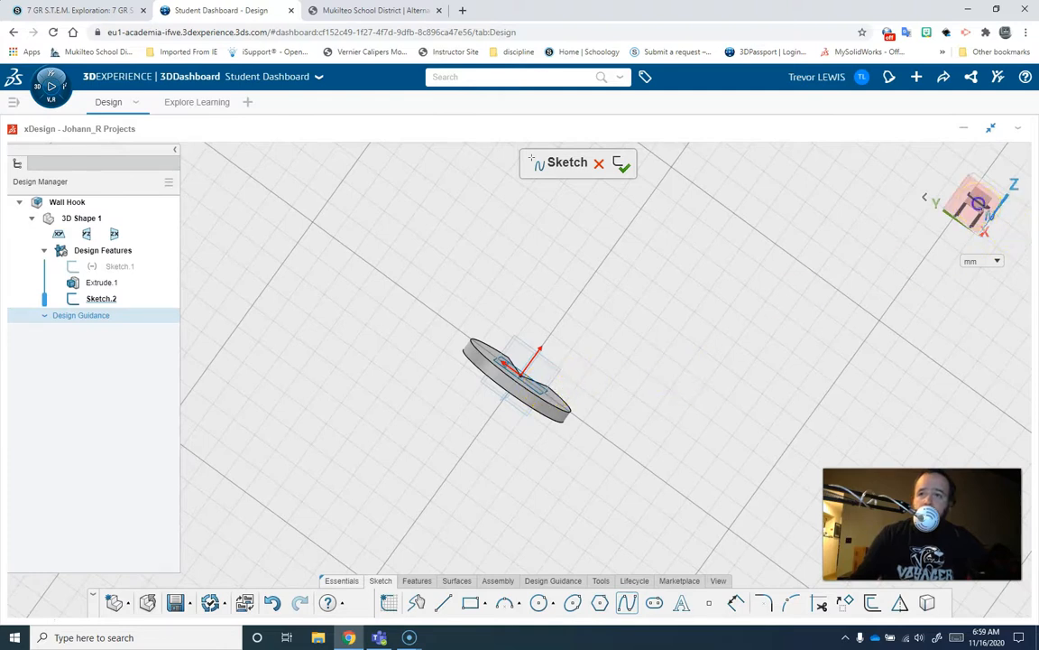
left_click(979, 203)
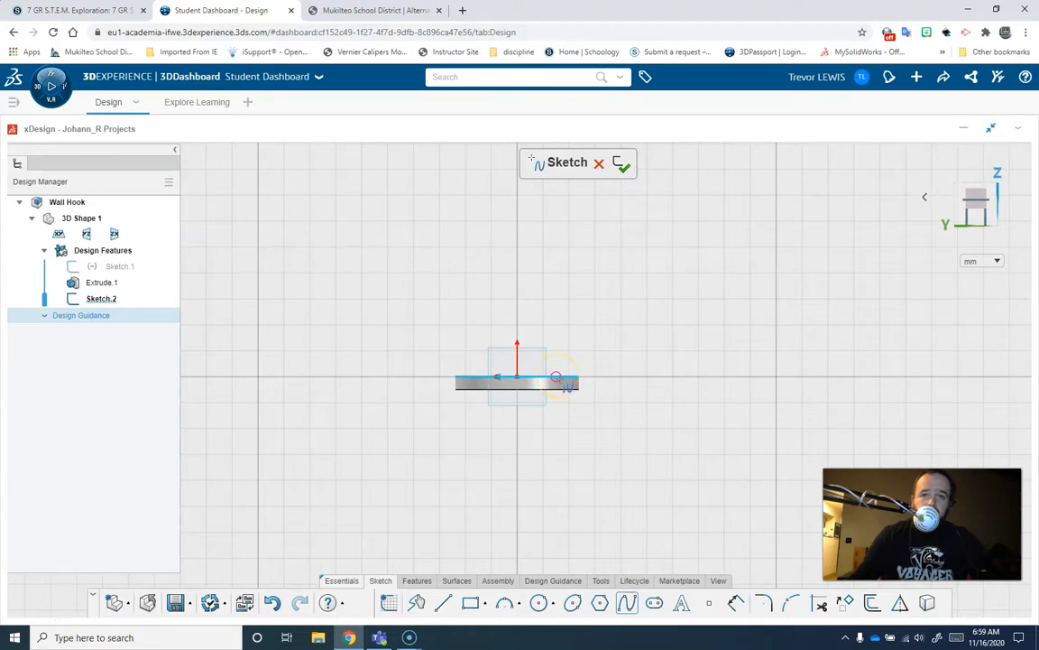
- Draw an S-shaped hook spline starting on the disc's face and curving away from it, and finish the sketch
left_click(557, 376)
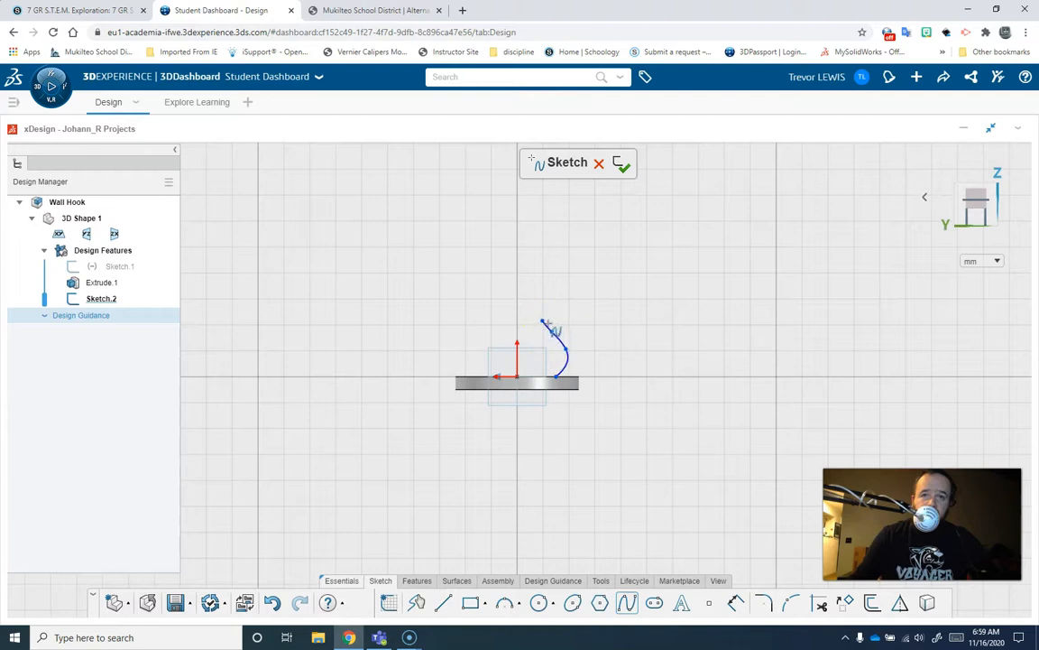
left_click(547, 319)
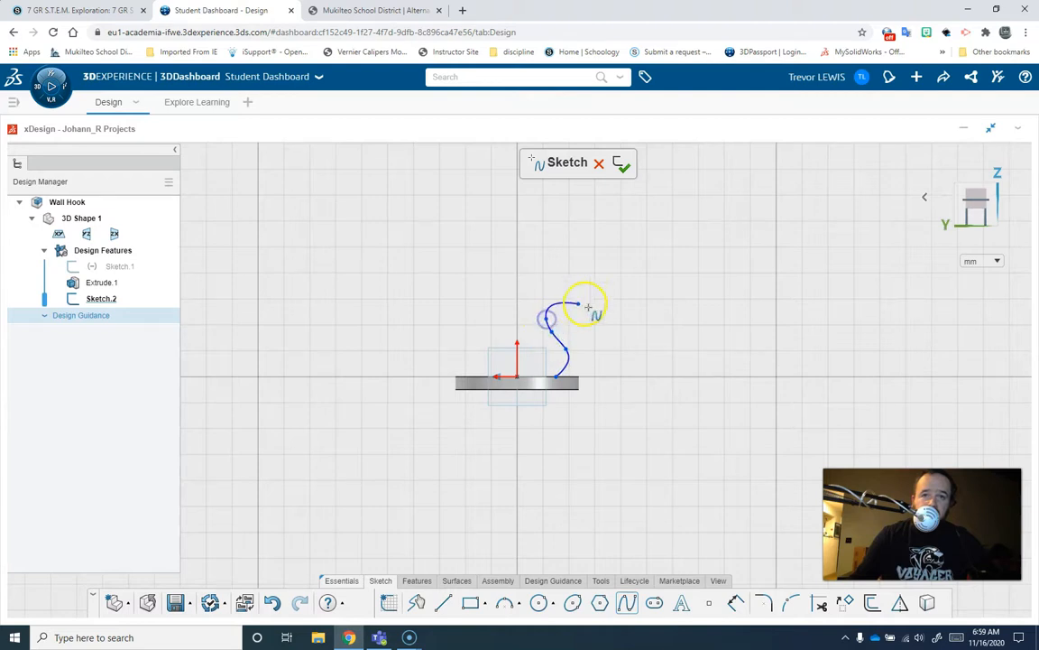
key("Escape")
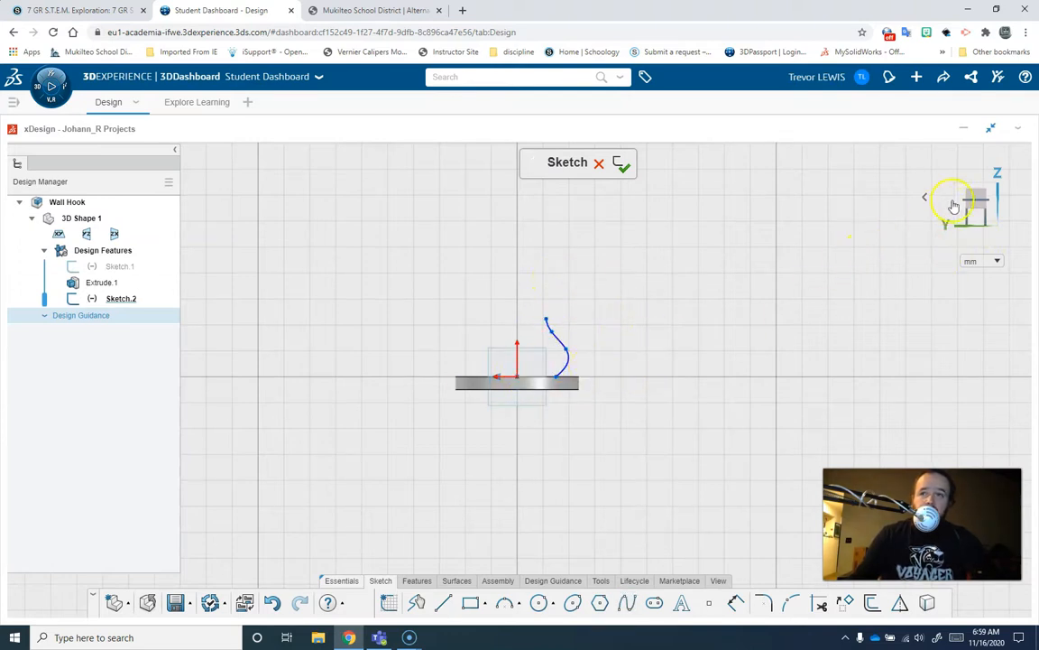
mouse_move(650, 419)
middle_mouse_down()
mouse_move(665, 309)
mouse_move(369, 524)
mouse_move(386, 393)
mouse_move(580, 360)
mouse_move(755, 263)
mouse_move(578, 452)
mouse_move(602, 349)
mouse_move(585, 320)
mouse_move(694, 293)
middle_mouse_up()
middle_click_drag(650, 394, 502, 422)
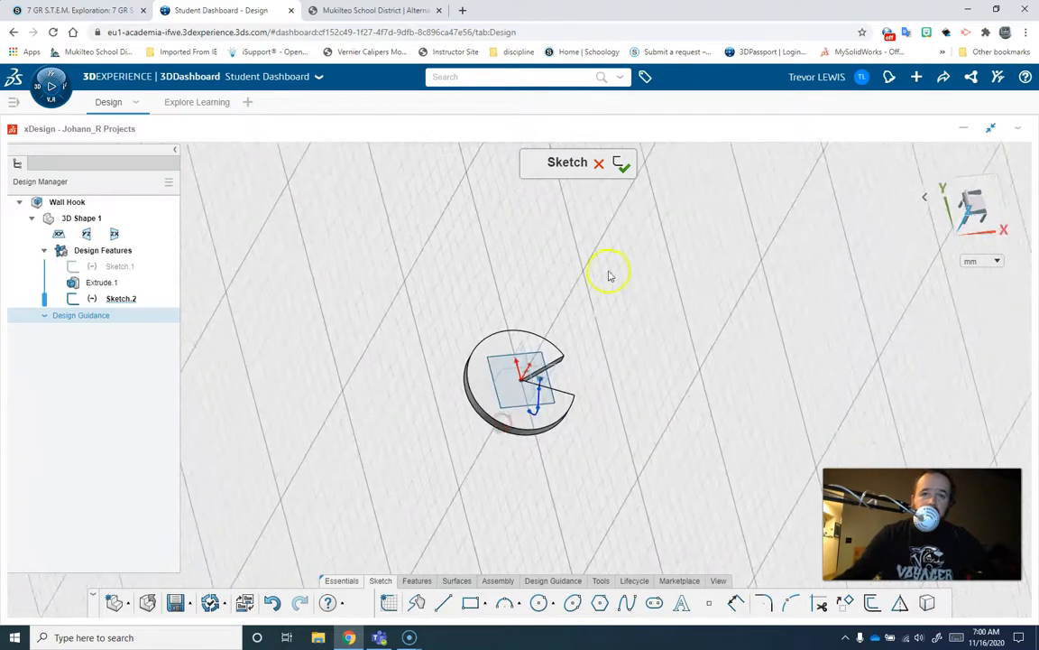
left_click(622, 163)
- Sketch a small circle on the disc's face, centered on the spline's start point
scroll(530, 420, "down", 2)
scroll(528, 410, "up", 6)
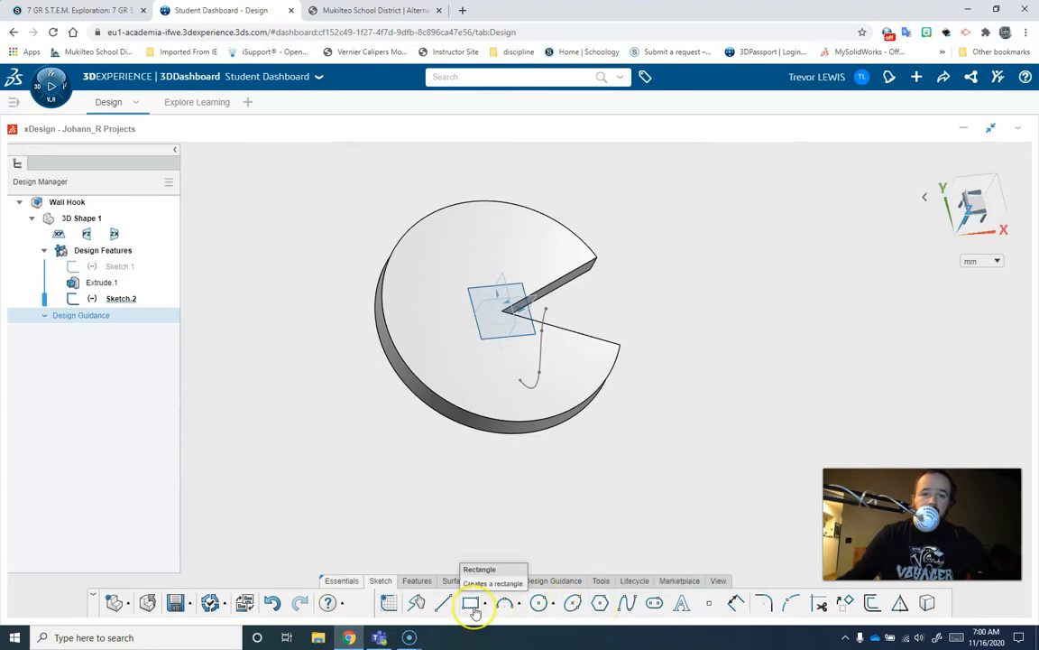
left_click(539, 603)
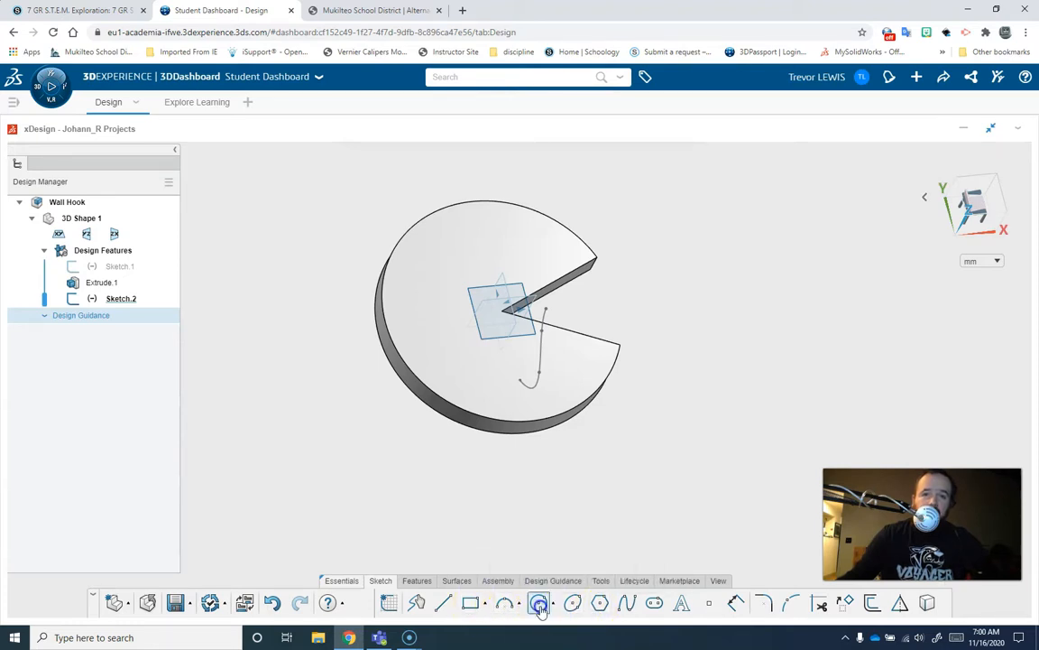
left_click(511, 395)
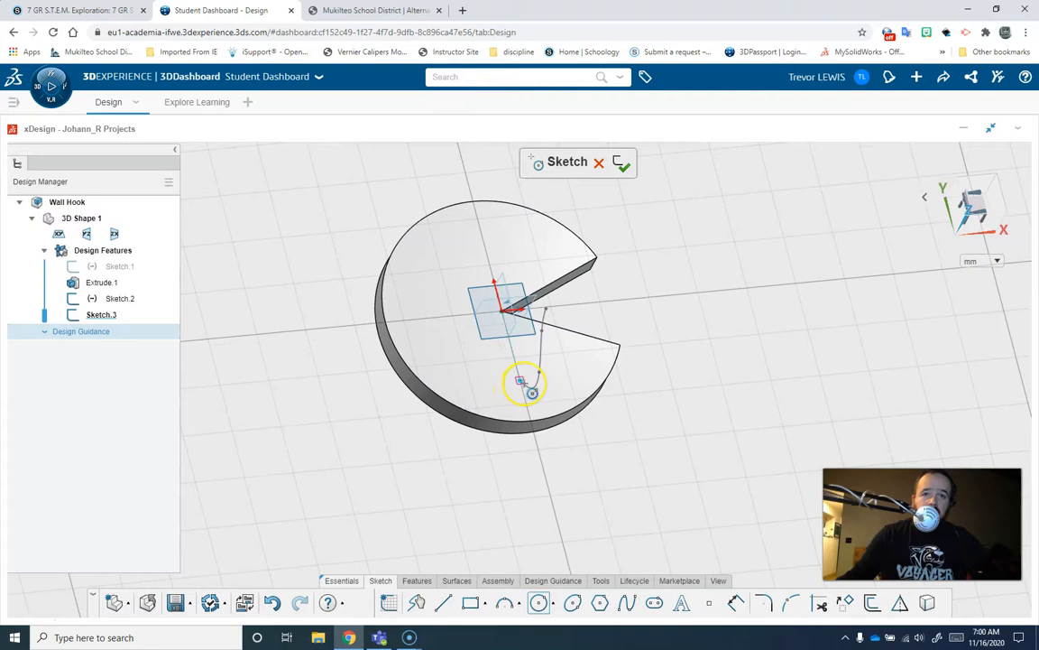
left_click(521, 380)
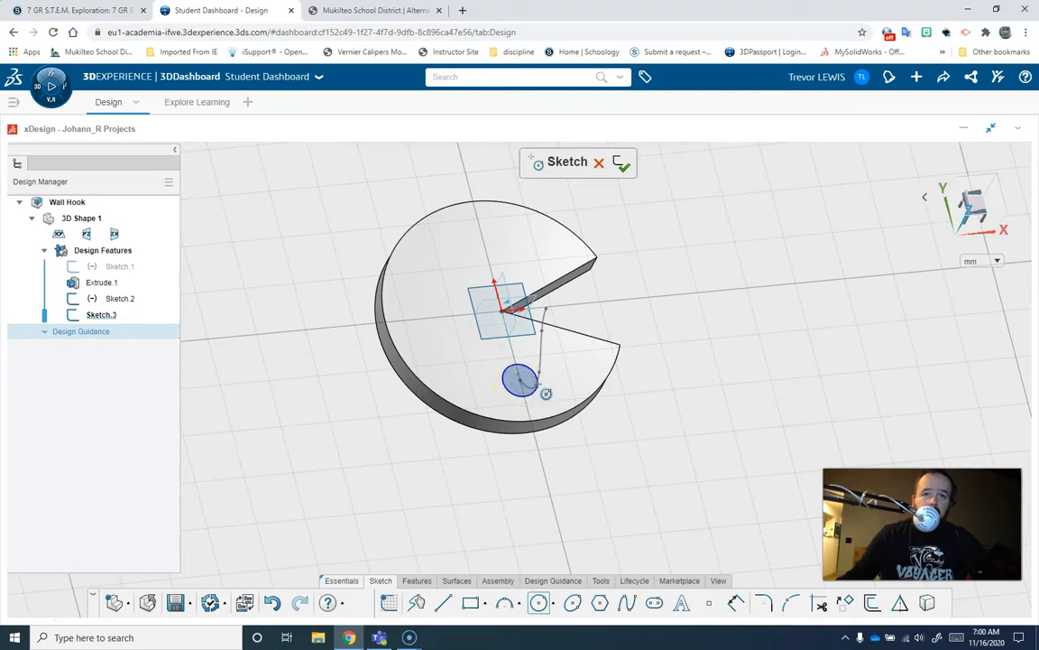
left_click(542, 390)
- Sweep the small circle along the S-shaped spline as an added solid, following the path with Auto Merge enabled
middle_click_drag(487, 424, 529, 471)
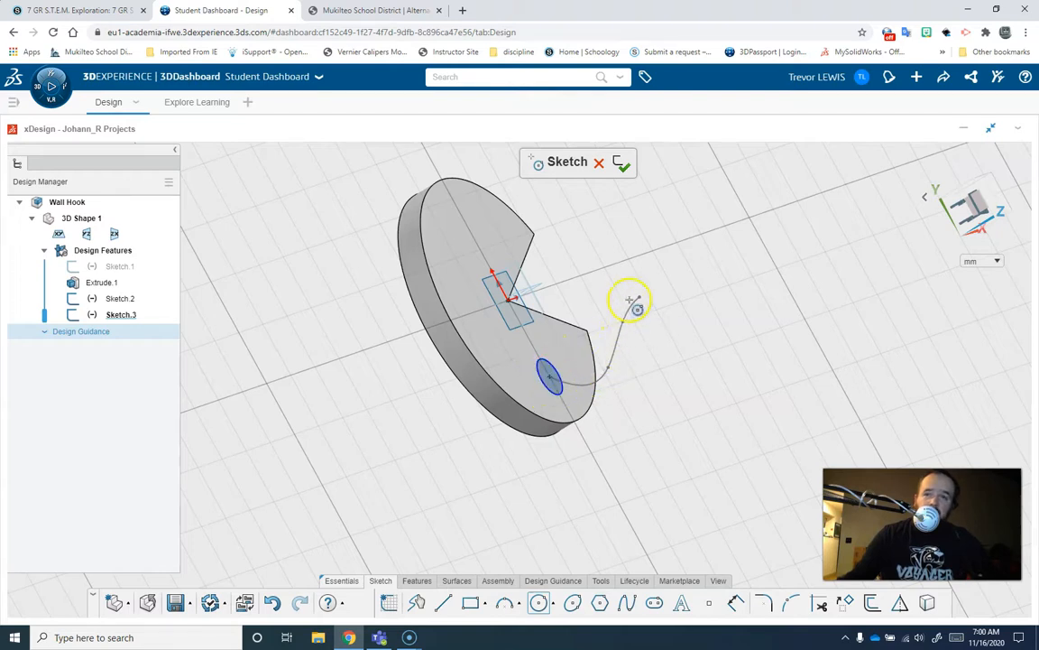
left_click(417, 581)
left_click(485, 603)
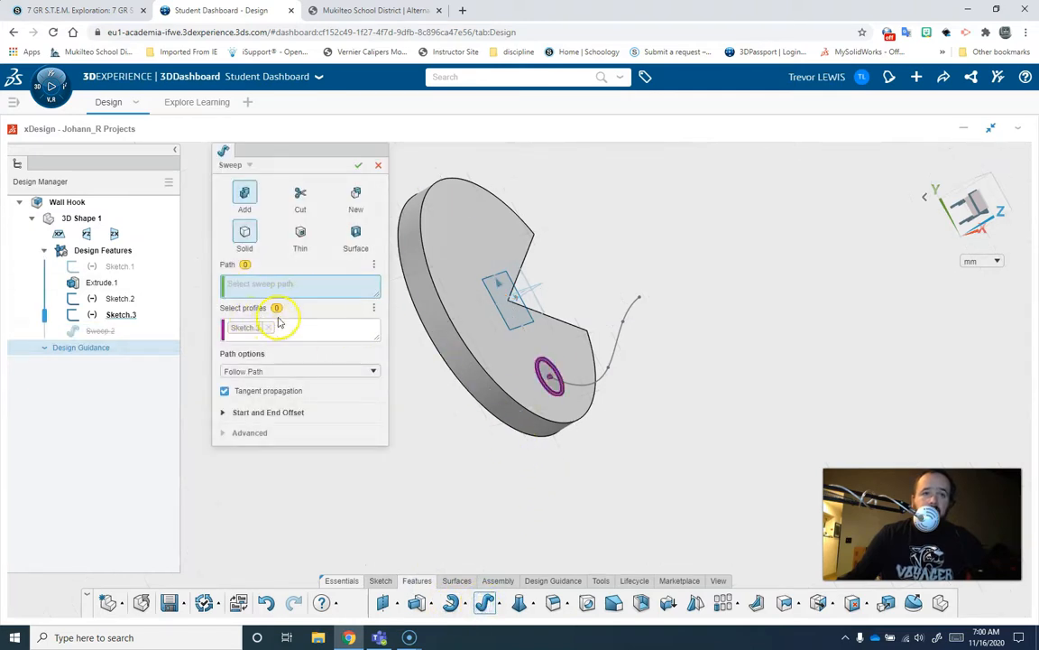
left_click(619, 340)
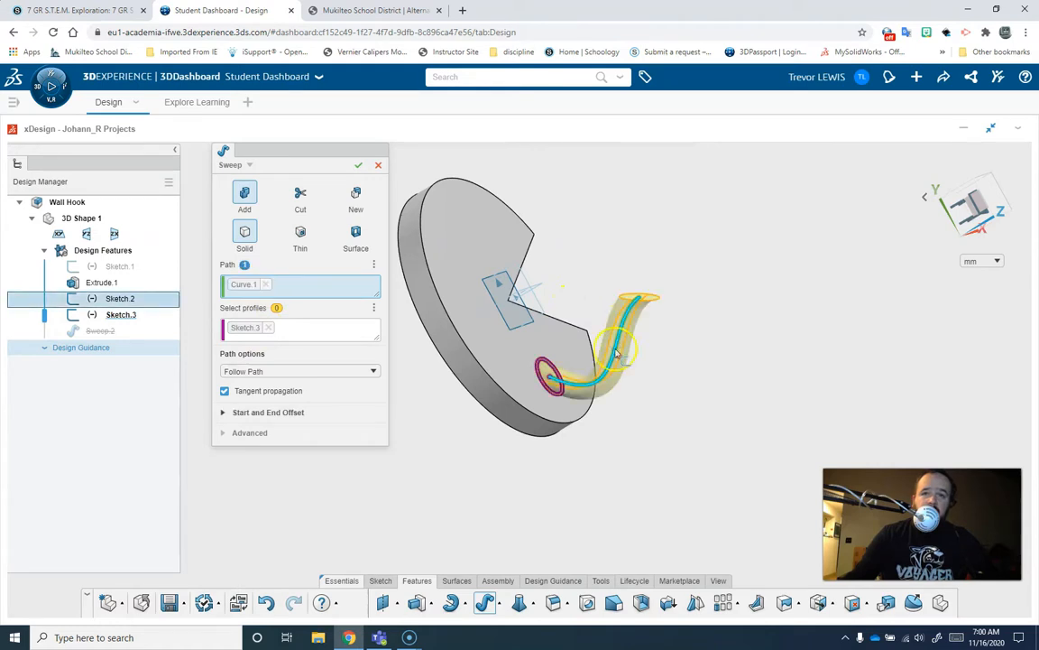
mouse_move(661, 398)
middle_mouse_down()
mouse_move(727, 385)
mouse_move(676, 392)
middle_mouse_up()
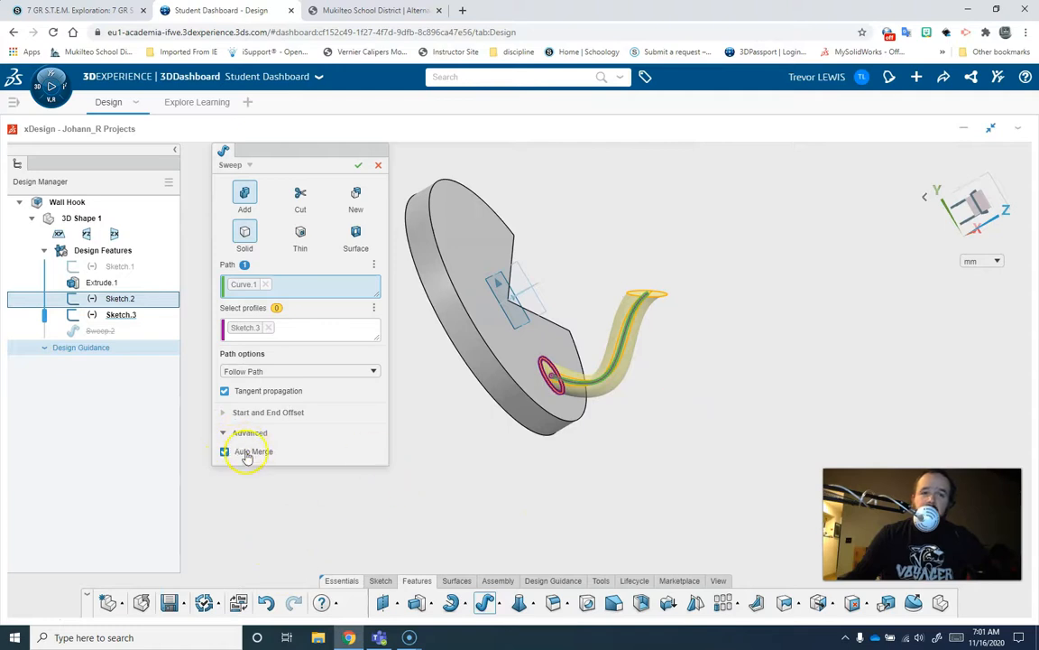
middle_click_drag(494, 402, 376, 465)
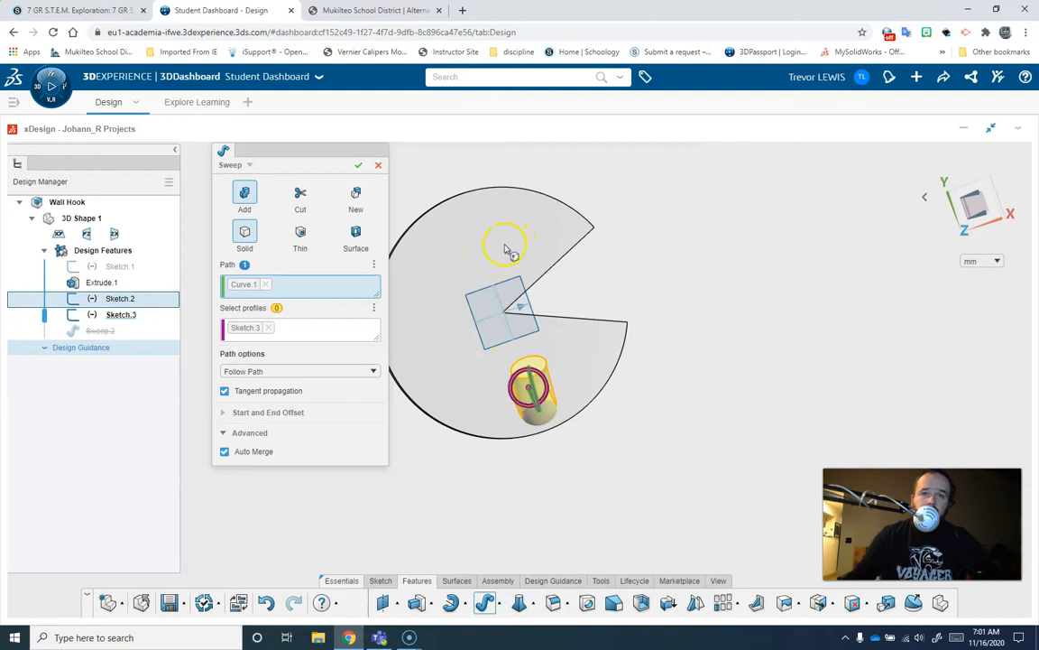
middle_click_drag(634, 323, 420, 323)
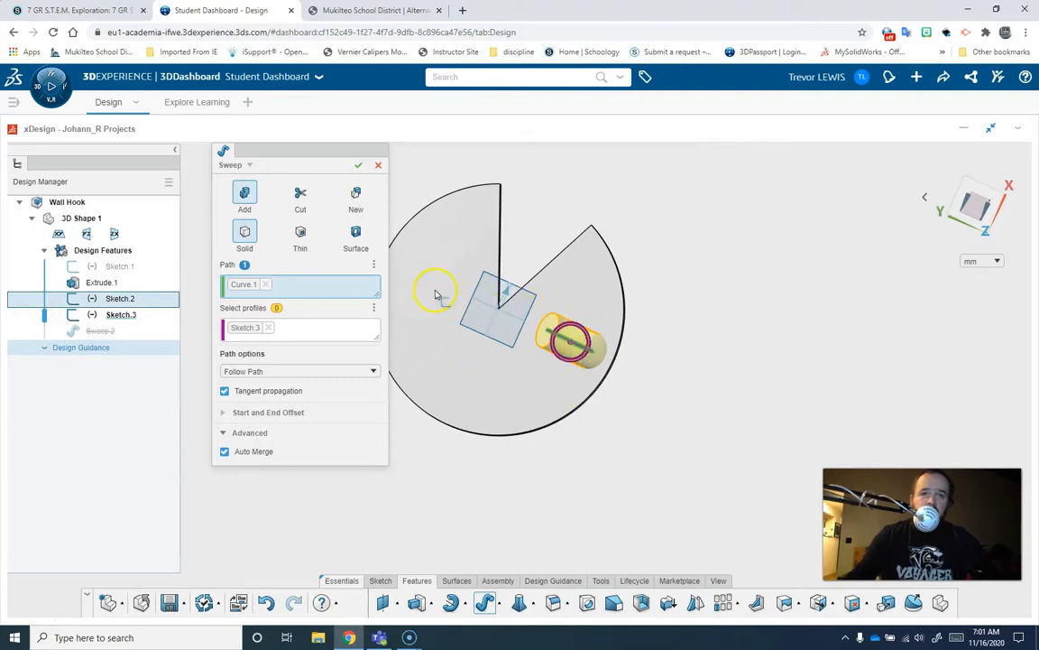
left_click(359, 167)
- Sketch a small circle on the disc's front face, centered on the sketch axis on the opposite side of the origin from the hook
middle_click_drag(515, 429, 537, 405)
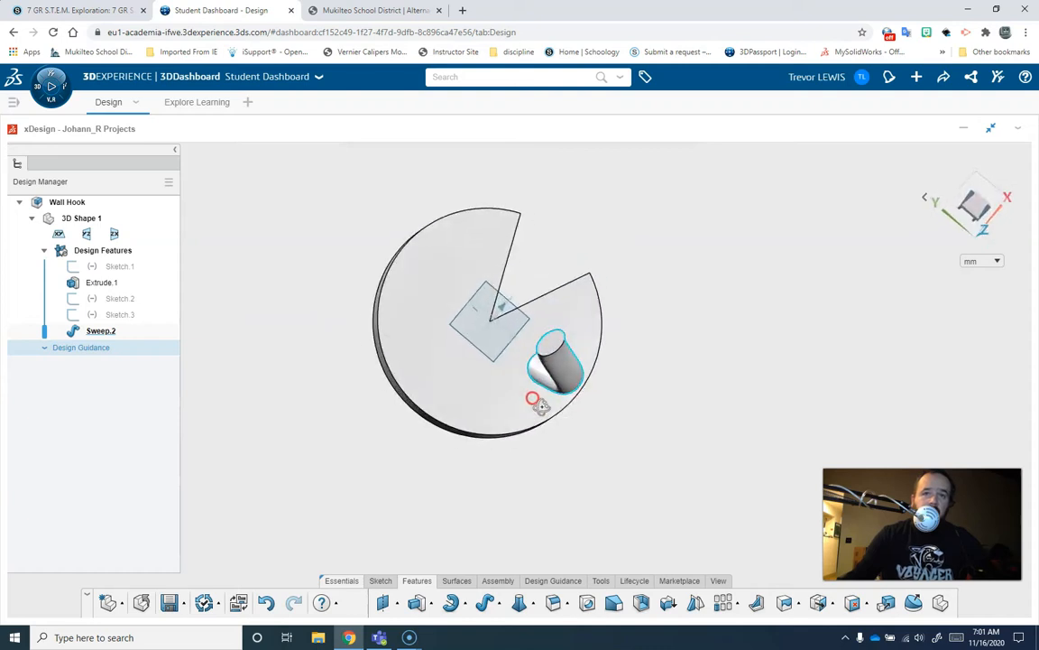
left_click(381, 580)
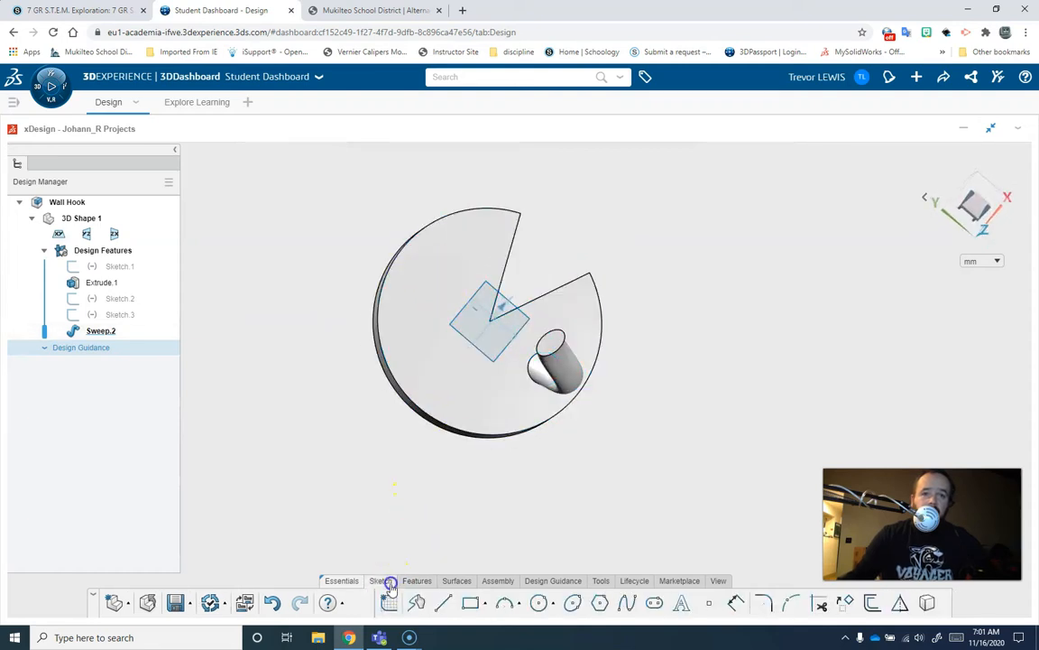
left_click(539, 604)
left_click(441, 290)
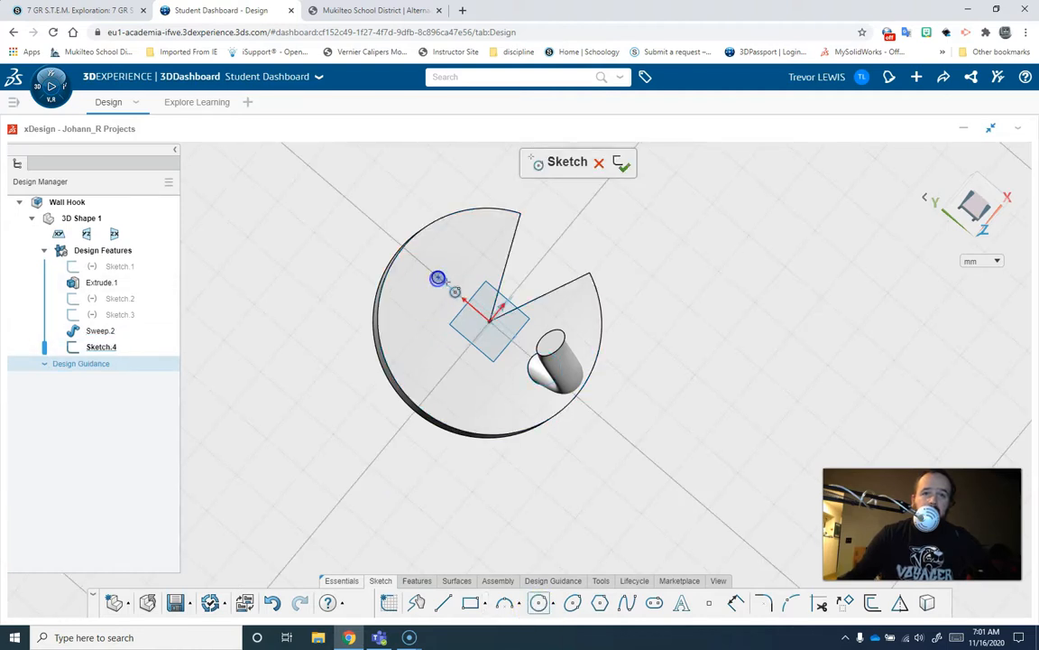
left_click(453, 280)
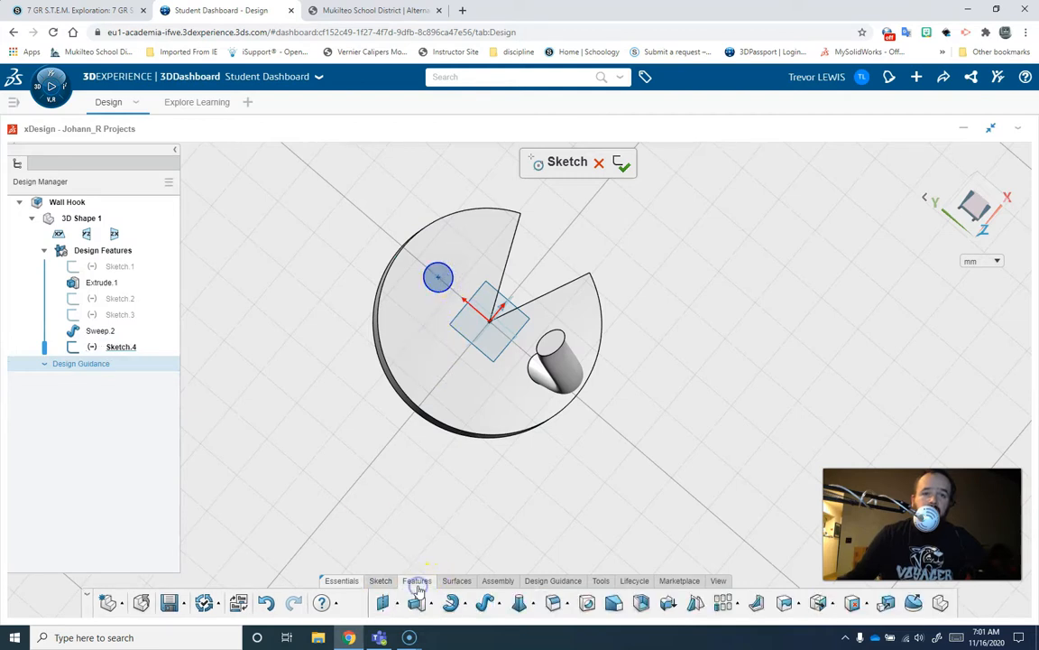
- Cut the small circle through the disc with a solid blind Extrude in the reversed direction, about 18.12 mm deep
left_click(417, 581)
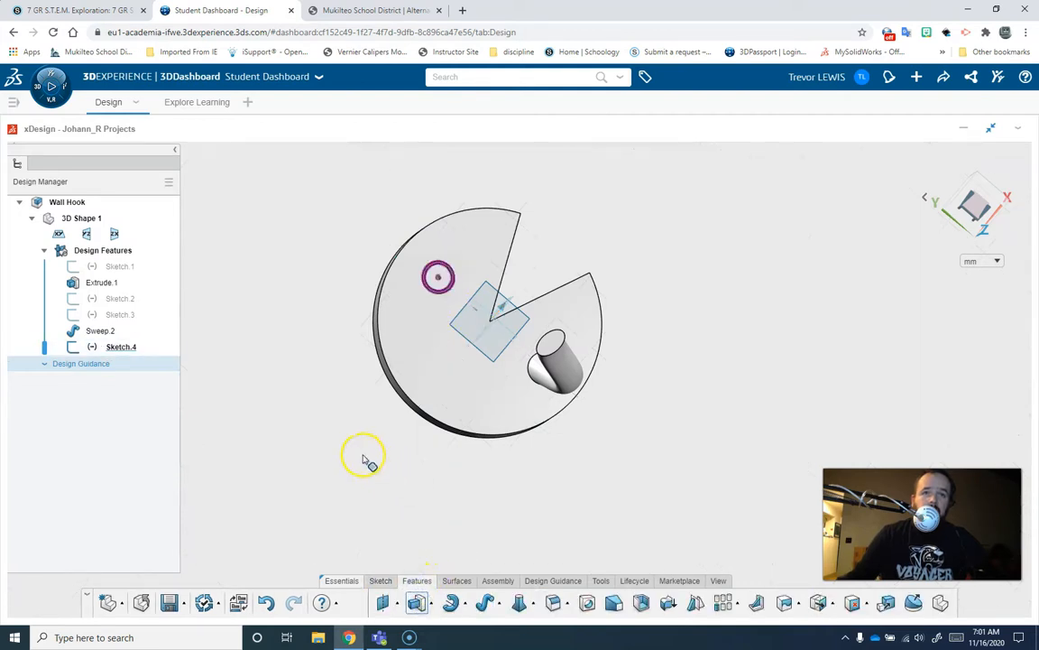
middle_click_drag(365, 438, 520, 420)
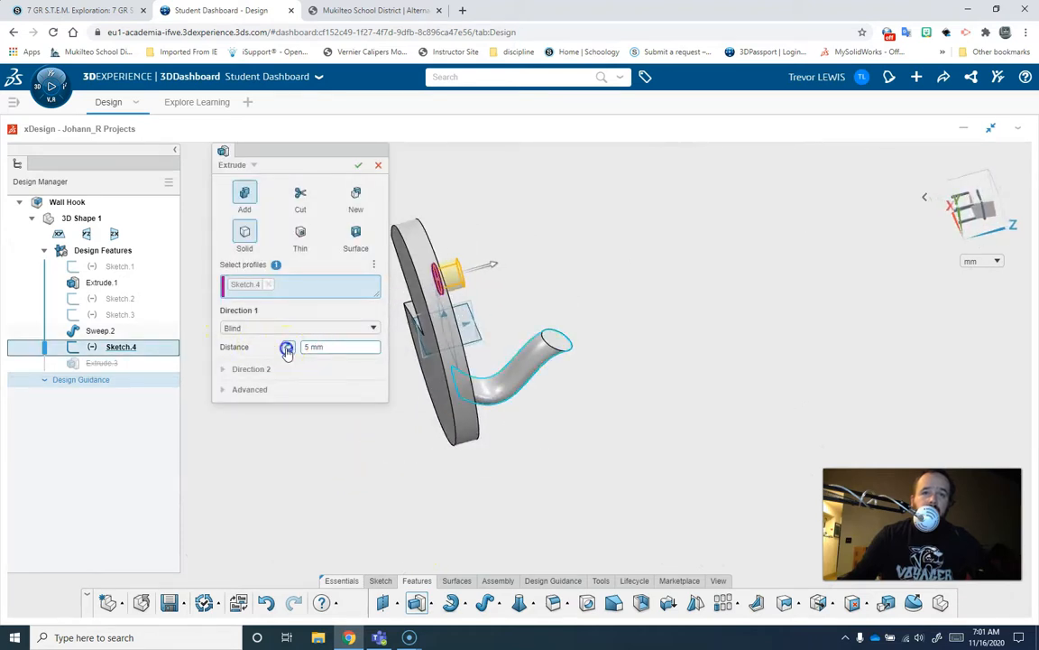
left_click(287, 349)
middle_click_drag(406, 347, 435, 384)
left_click_drag(438, 386, 385, 418)
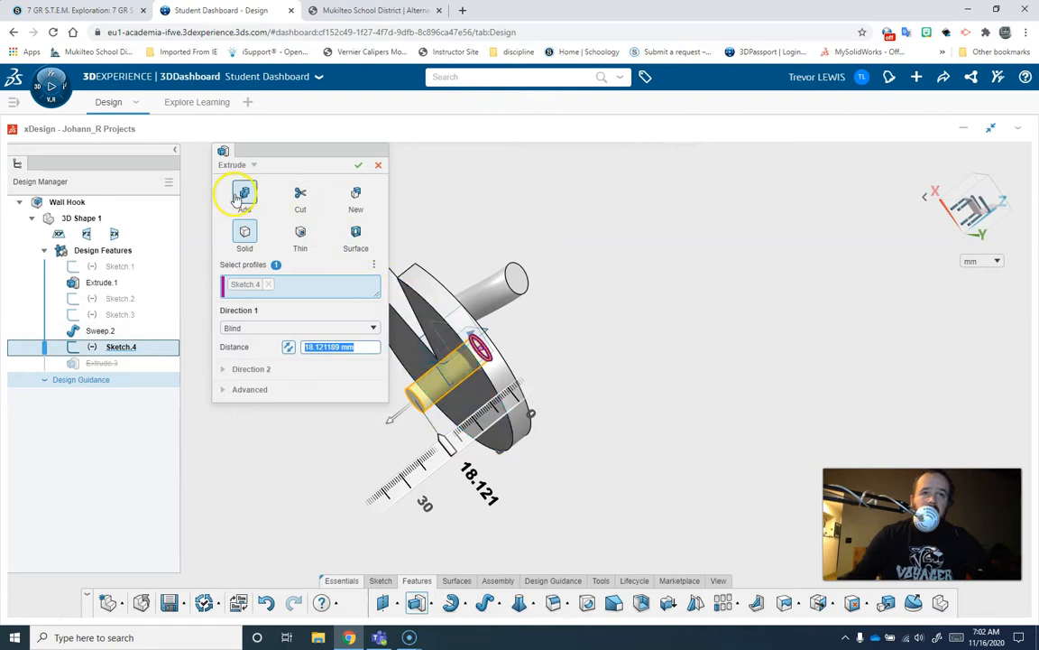
left_click(301, 195)
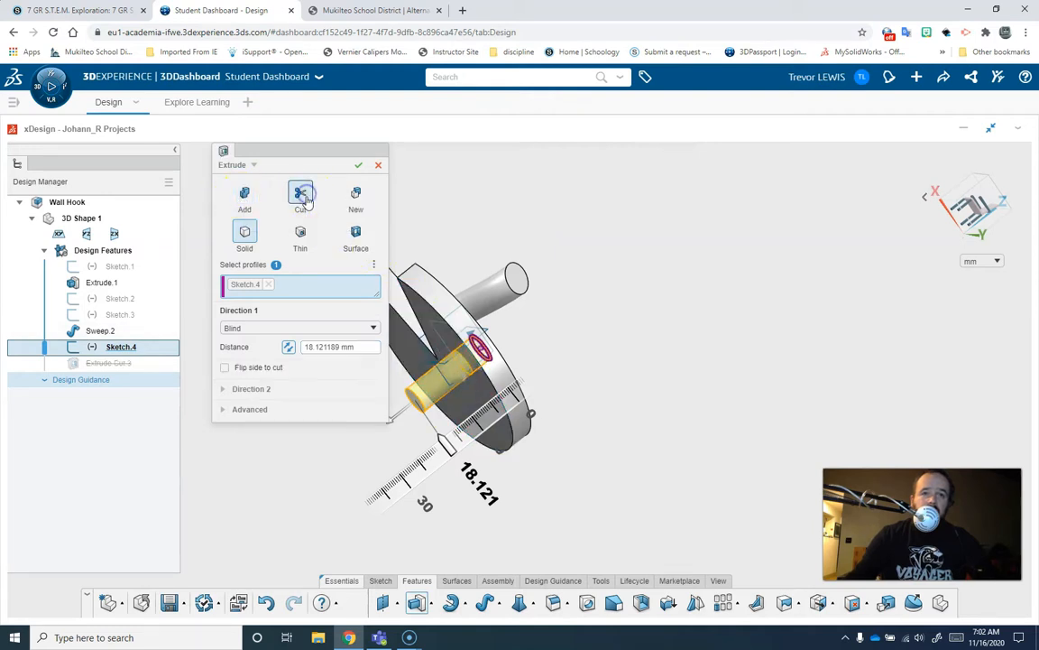
middle_click_drag(564, 348, 347, 330)
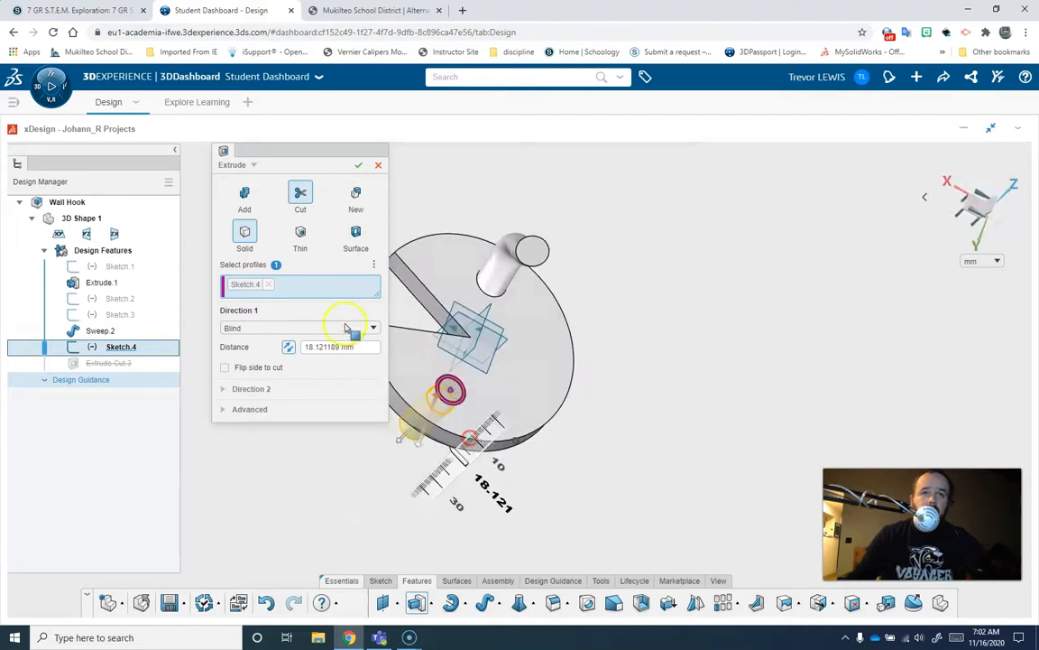
left_click(316, 328)
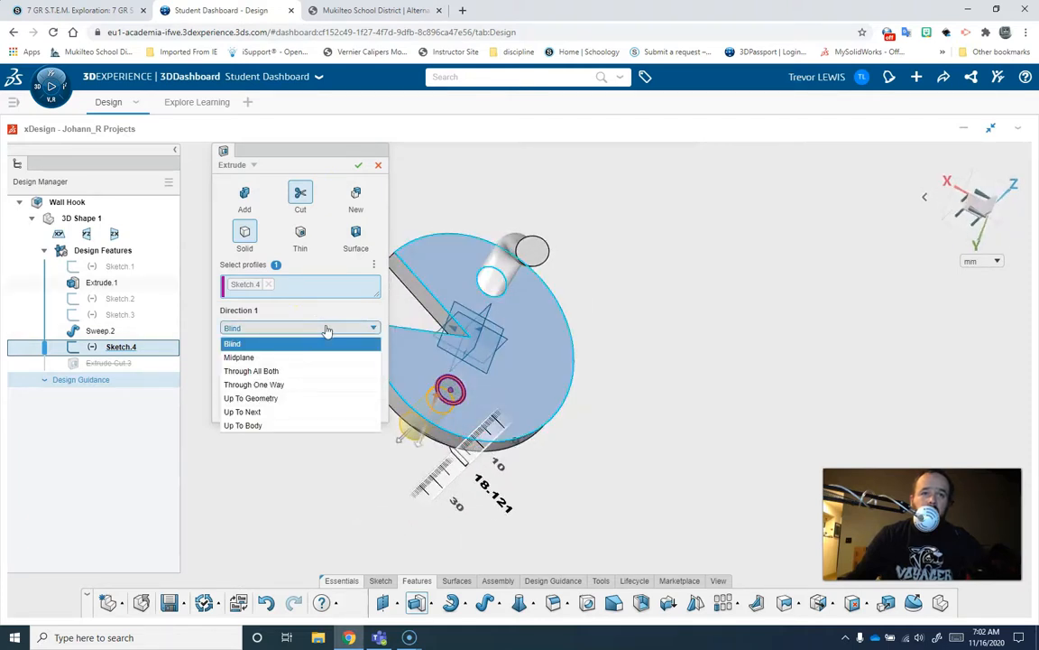
left_click(321, 331)
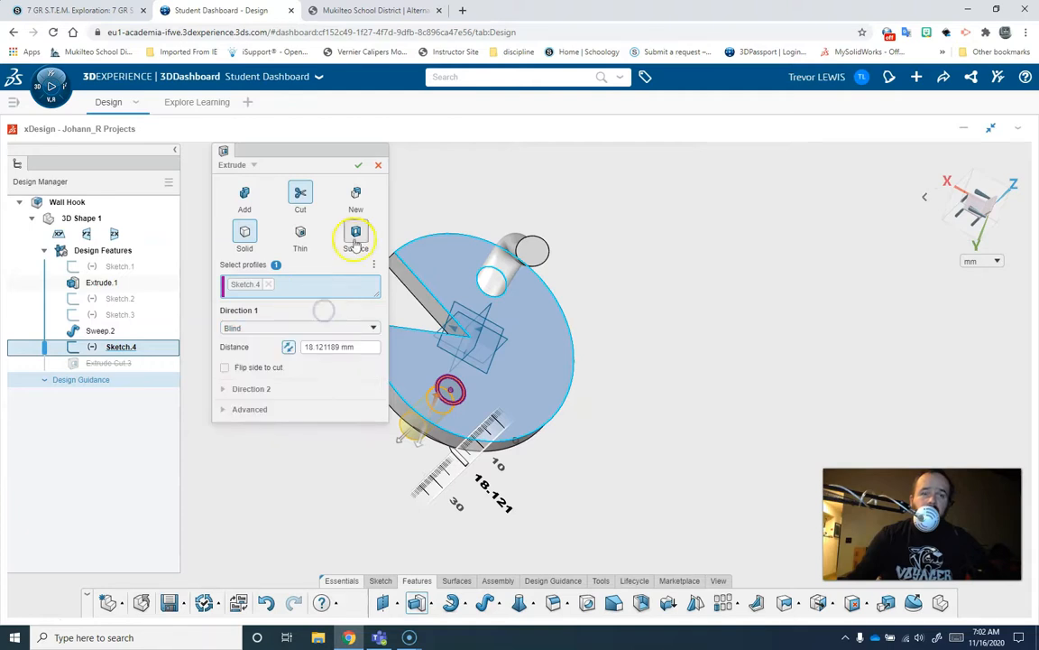
middle_click_drag(635, 412, 558, 447)
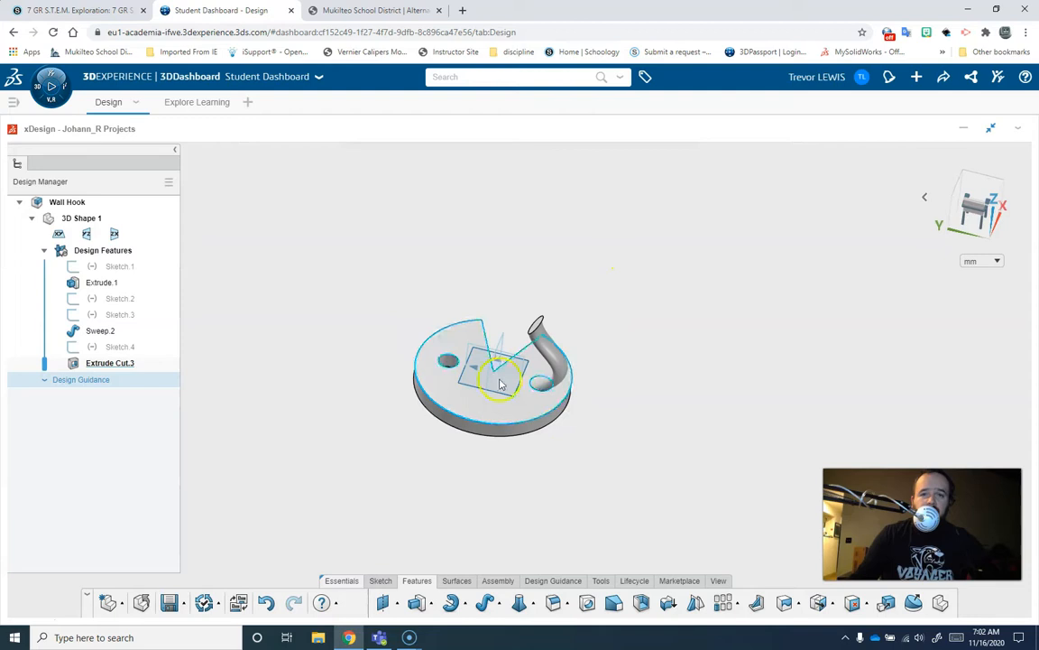
middle_click_drag(626, 528, 693, 519)
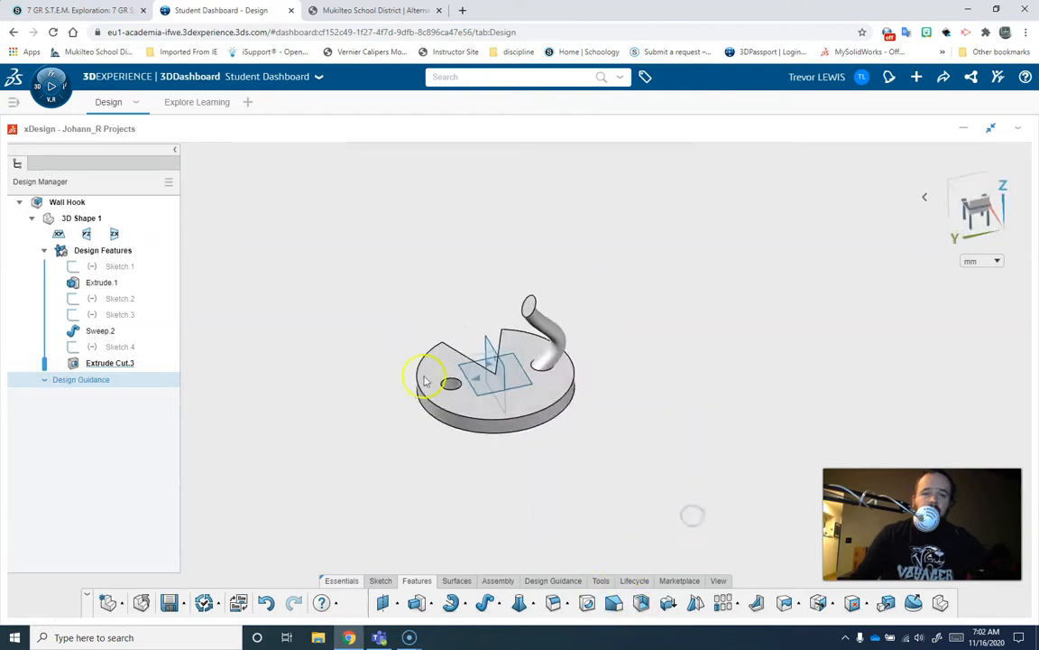